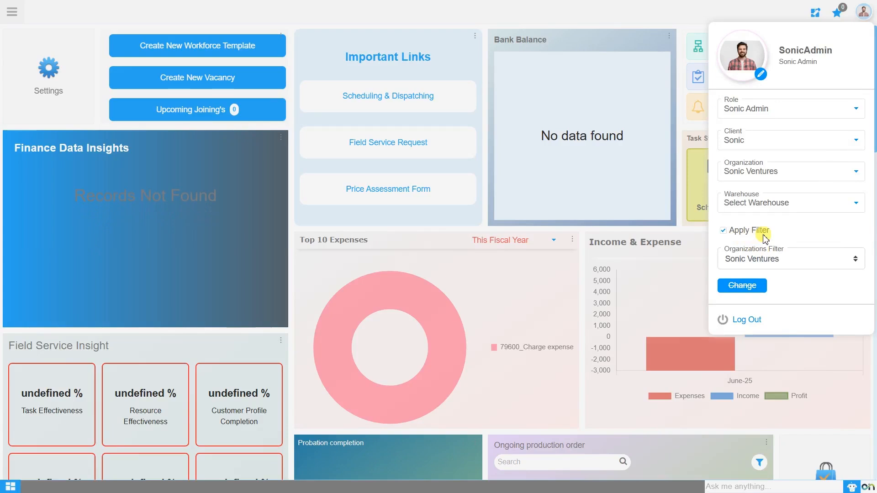
Step: Turn off the organization filter in the account's role settings and apply the change
click(723, 230)
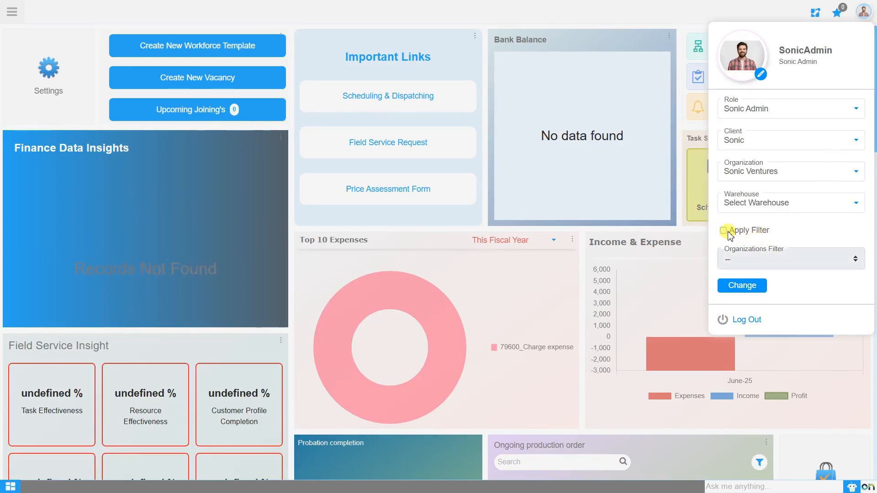
click(741, 286)
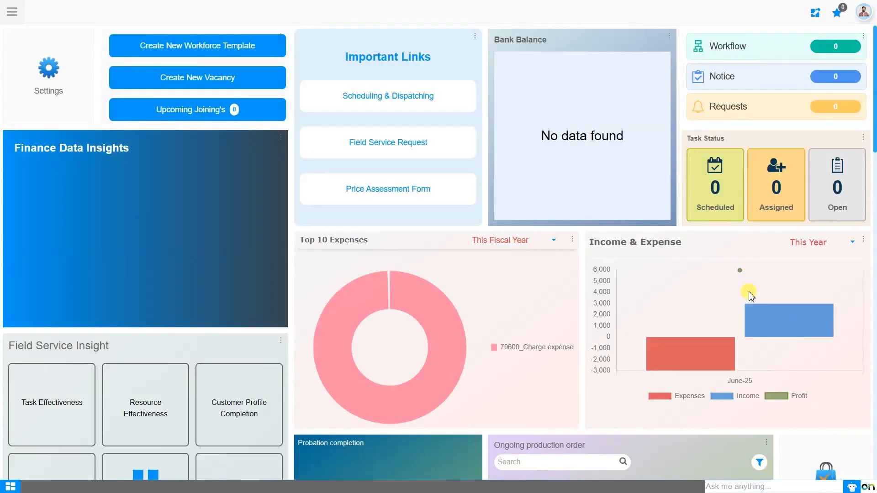
Step: Open the Price List window from Product Management in the Master Data Management module
click(13, 13)
text(pr)
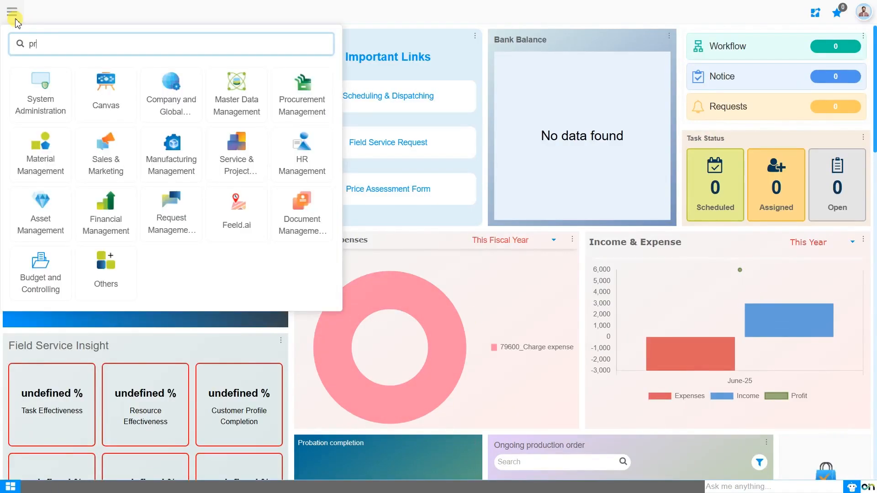
text(icelis)
click(28, 81)
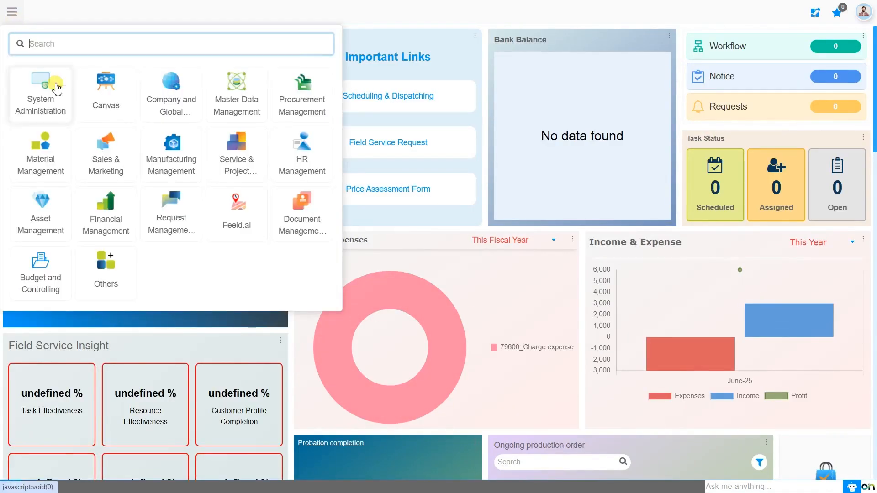
click(236, 111)
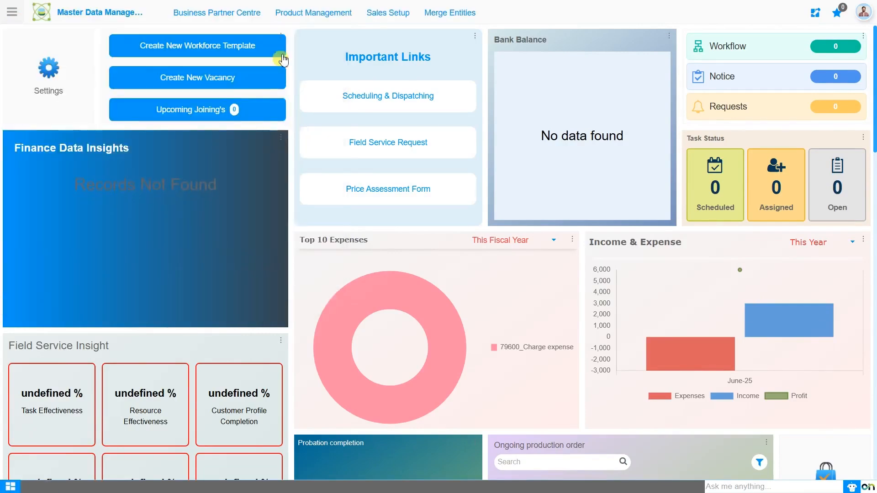
click(302, 12)
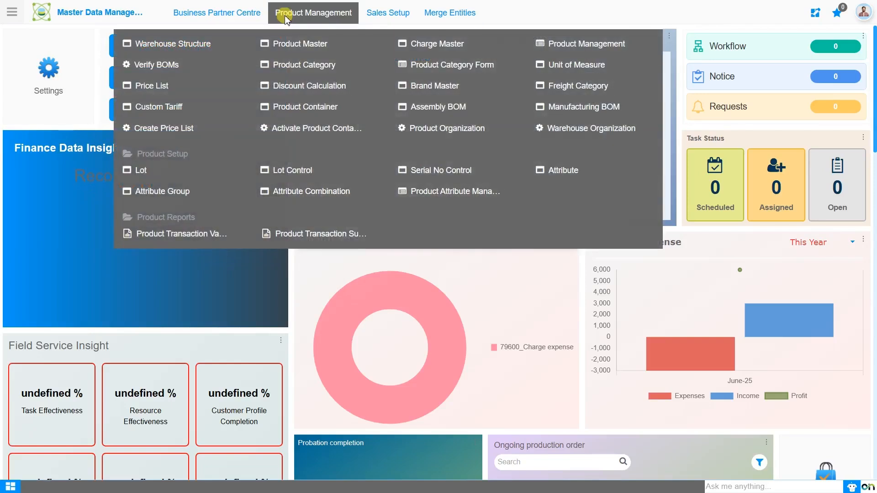
click(161, 88)
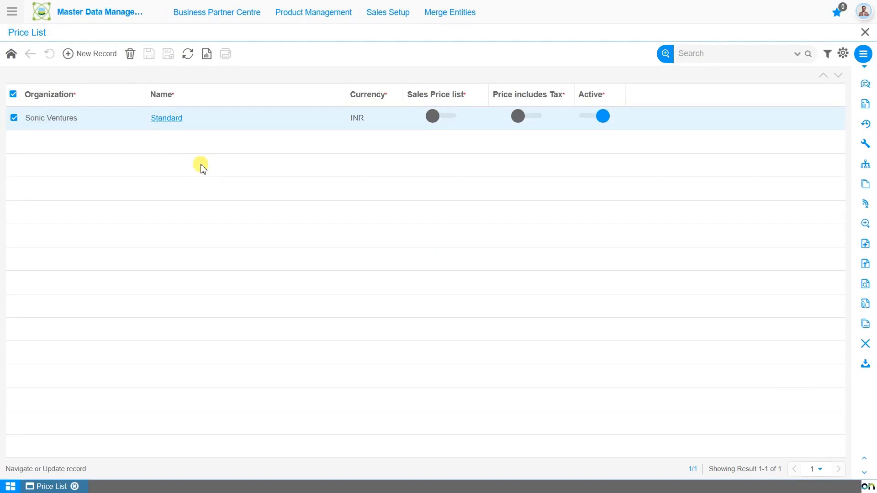
Step: Open the Standard price list of Sonic Ventures and delete the record
click(173, 121)
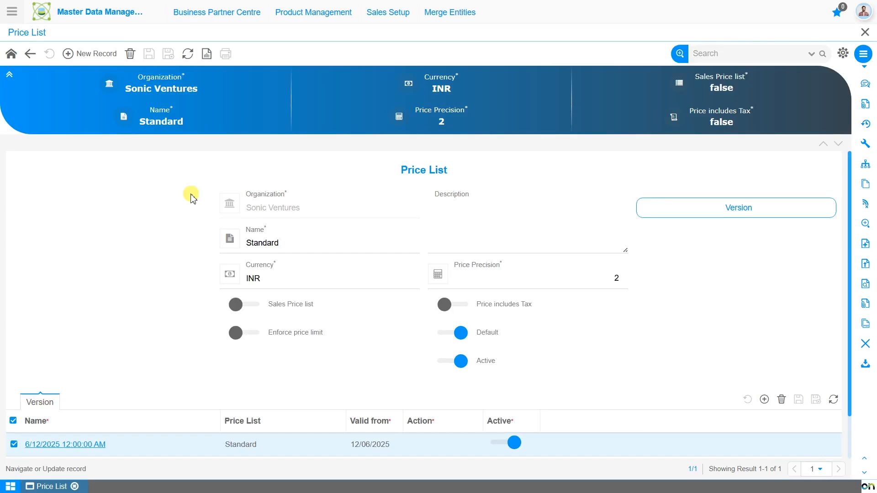
click(313, 246)
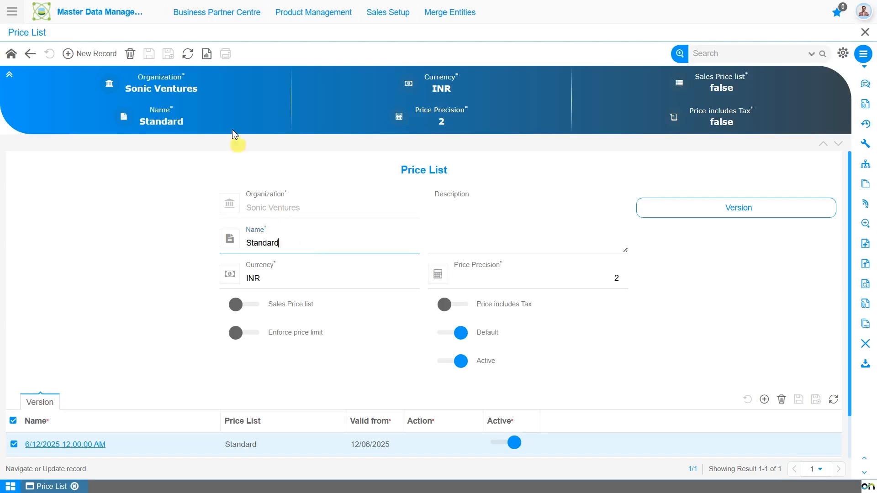
click(132, 54)
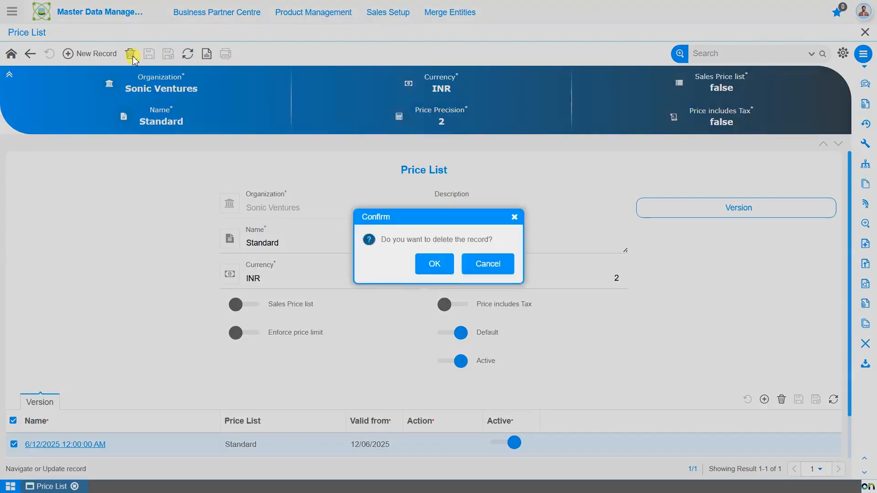
click(435, 265)
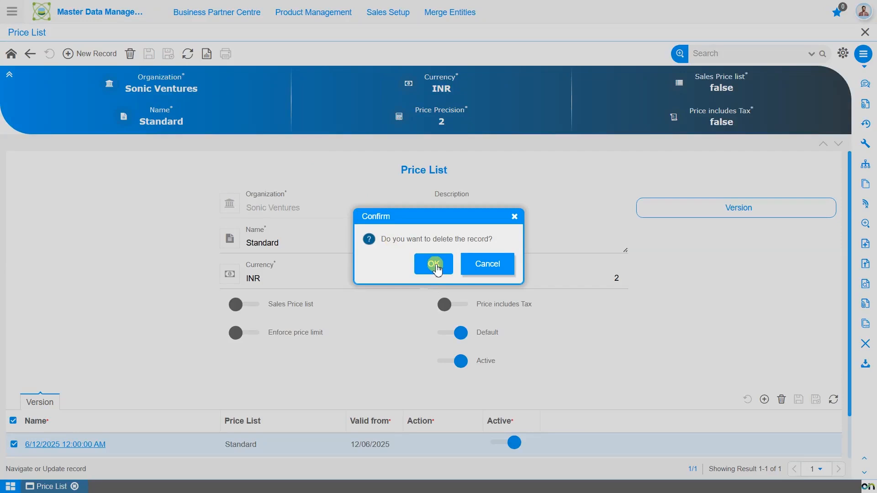
click(440, 268)
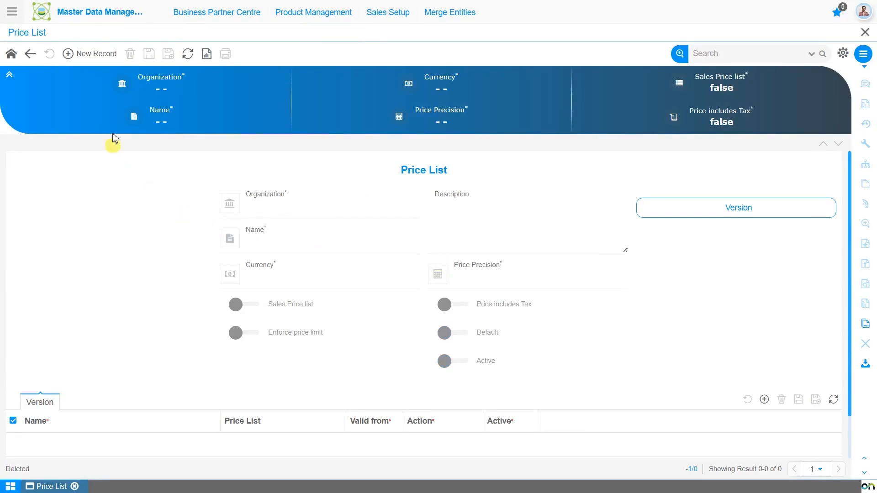
Step: Create a new price list record with organization * and the name "Sales Pricelist 2025 (INR)"
click(92, 57)
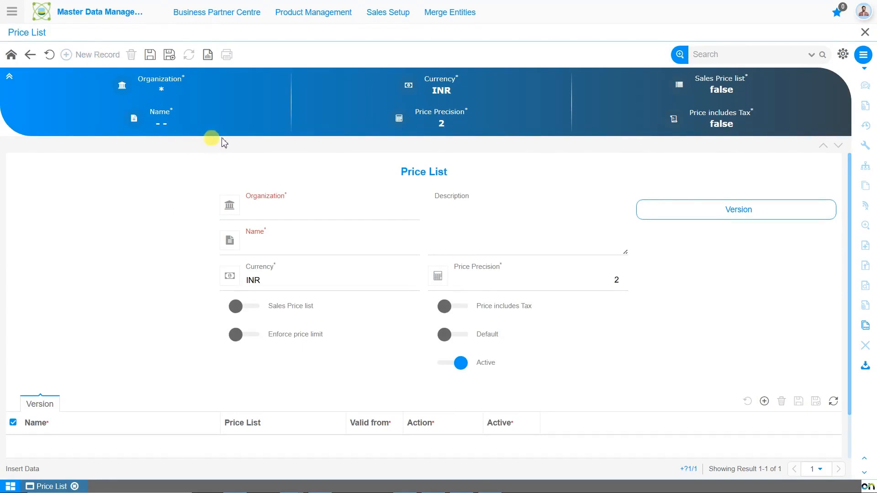
click(275, 220)
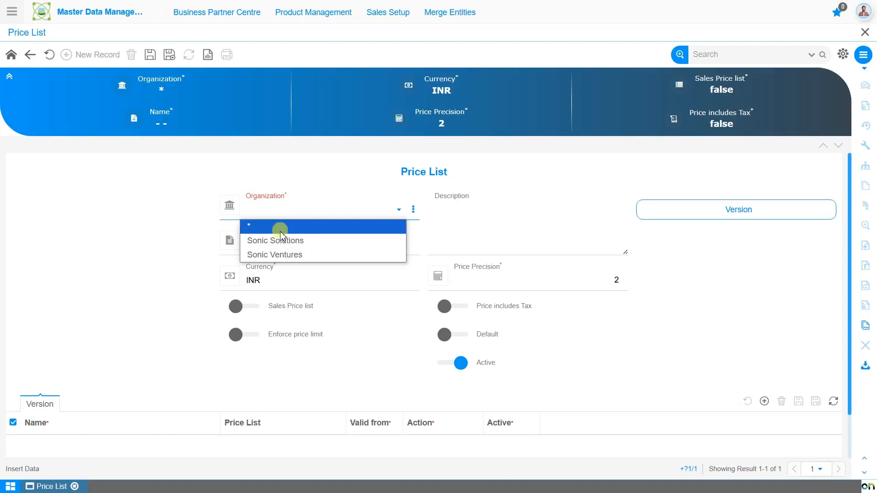
click(281, 232)
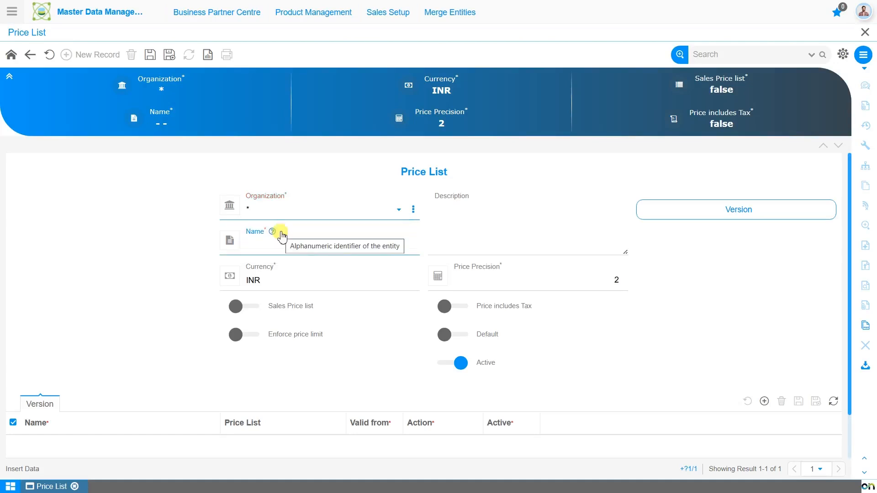
click(283, 245)
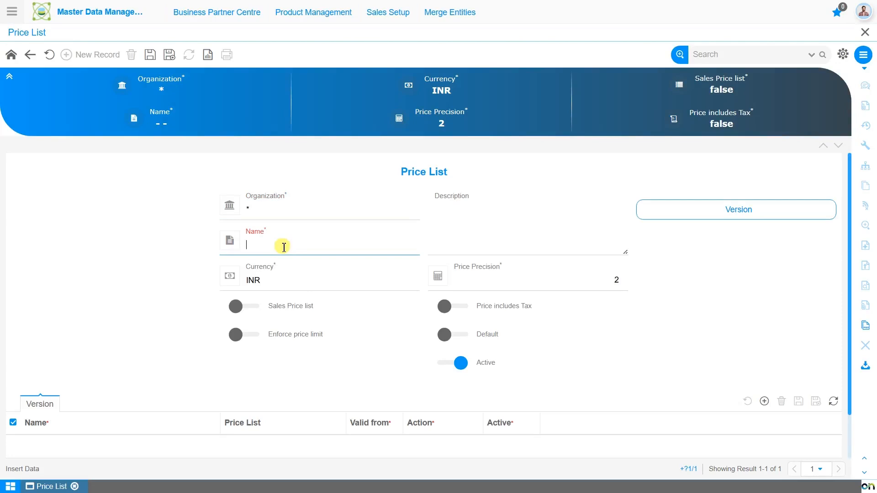
text(Sales Pricelist 2025 (INR)
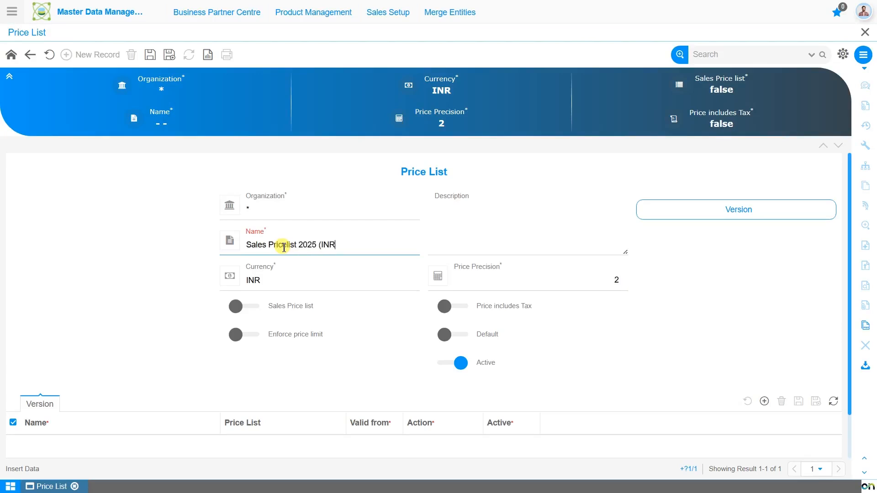
text())
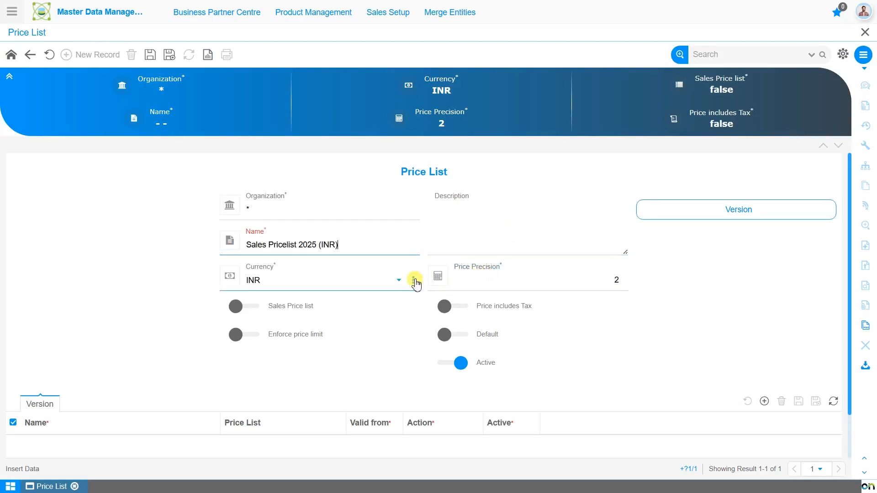
Step: Keep INR as the currency, mark the record as a sales price list, and save it
click(372, 289)
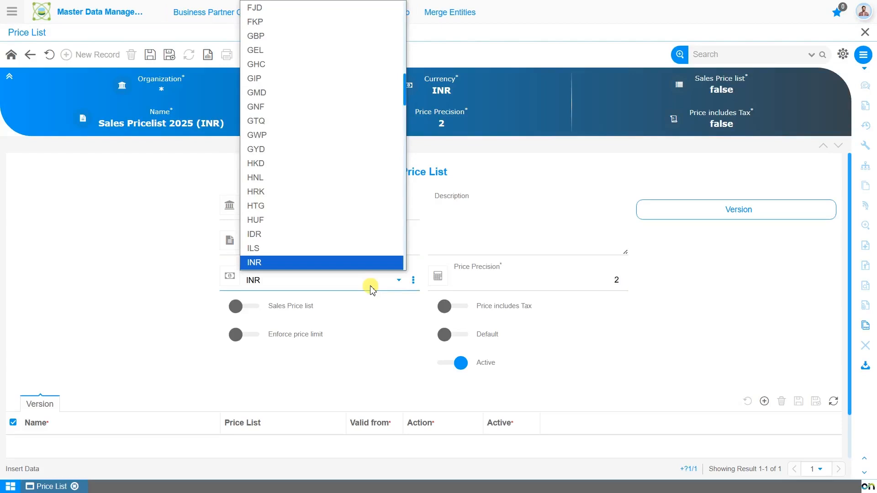
click(371, 288)
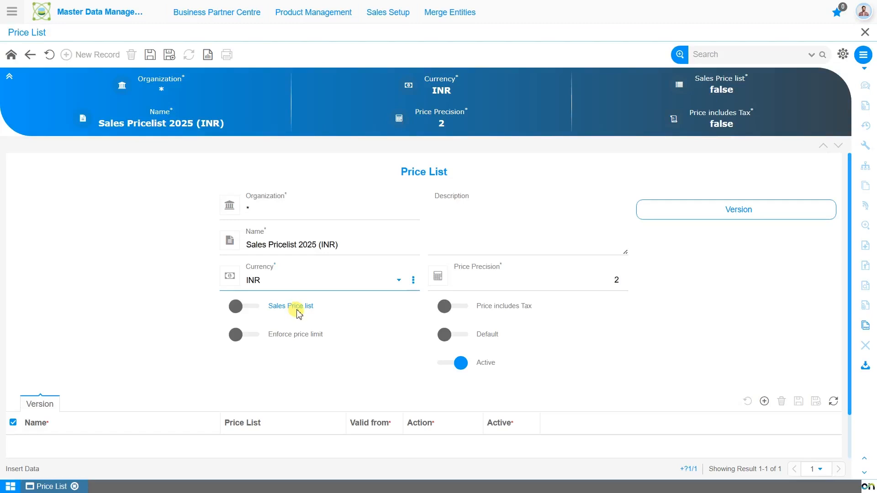
click(258, 311)
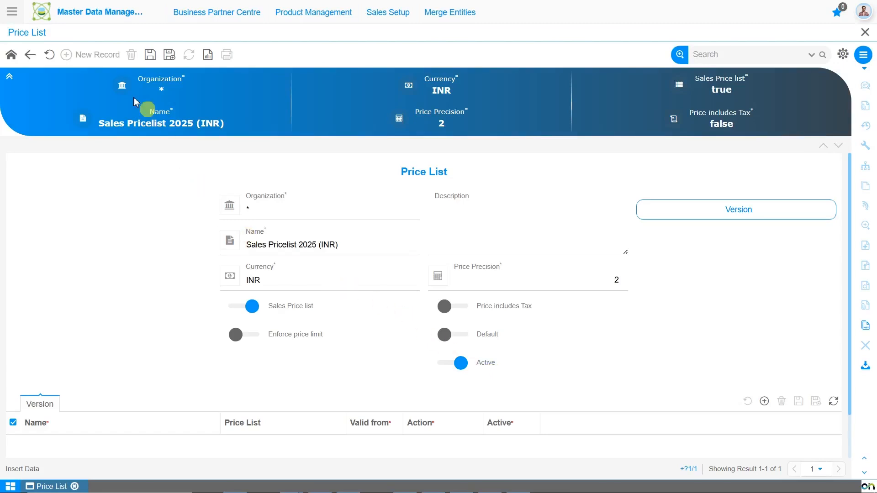
click(150, 56)
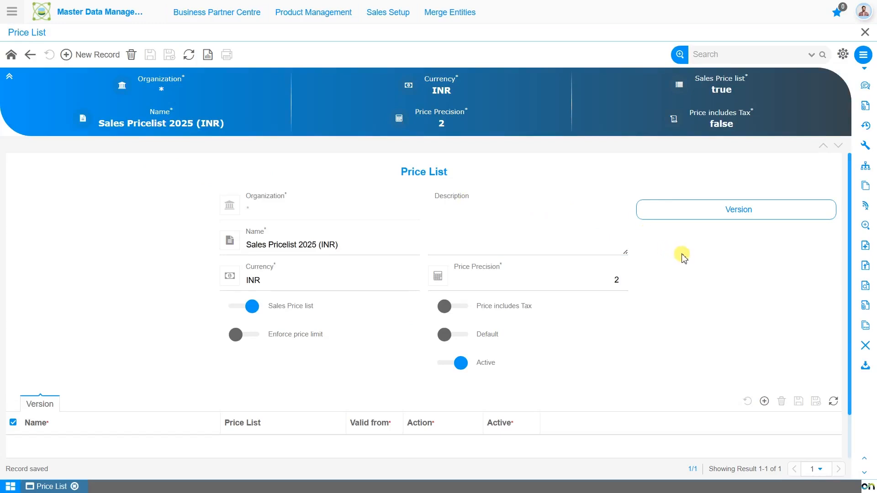
Step: Add a new version record to the price list and name it "Sales Prices - Q1 2025"
click(696, 216)
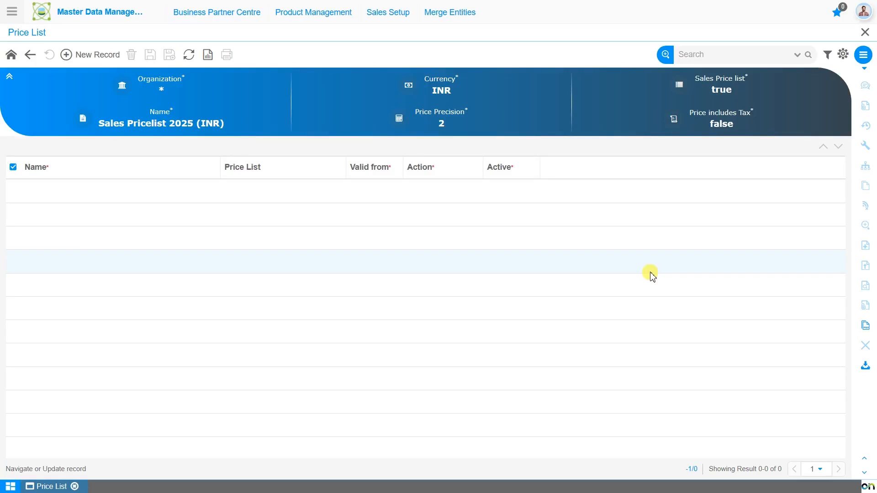
click(93, 62)
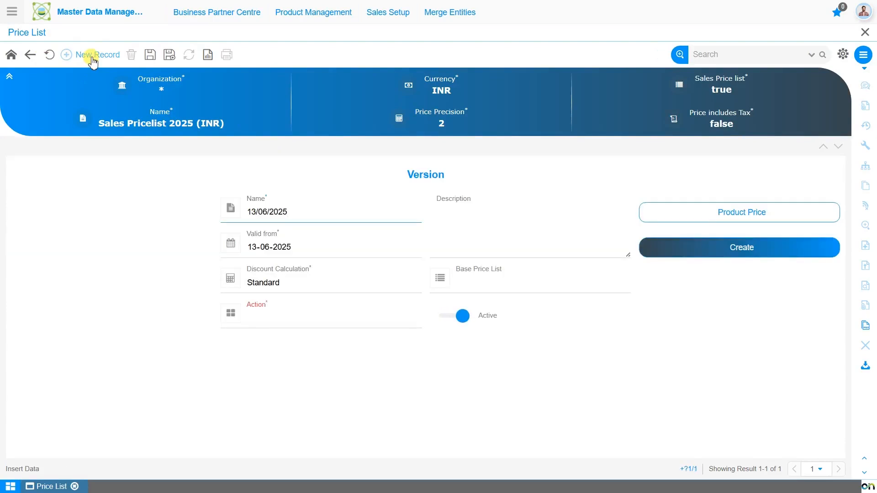
click(317, 214)
key(ctrl+a)
key(BackSpace)
text(Sales)
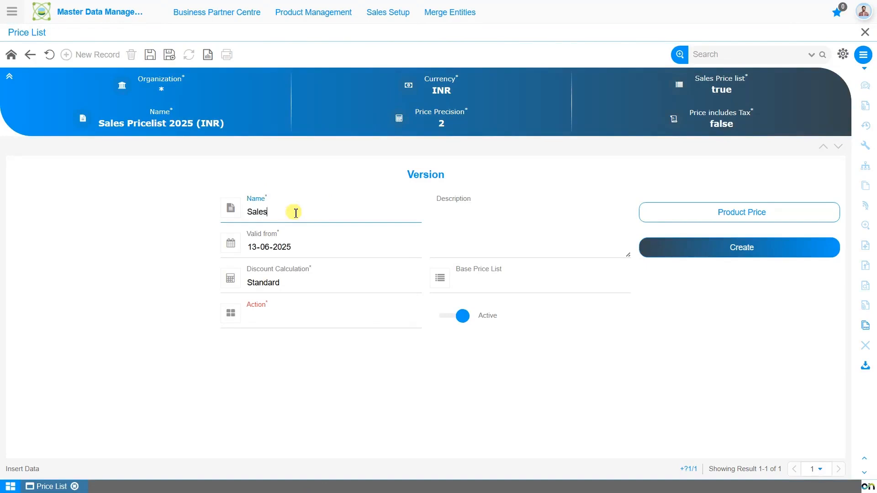
text( Prices - Q1 2025)
Step: Set the version's valid-from date to 01-01-2025 and its discount calculation to Standard
click(302, 249)
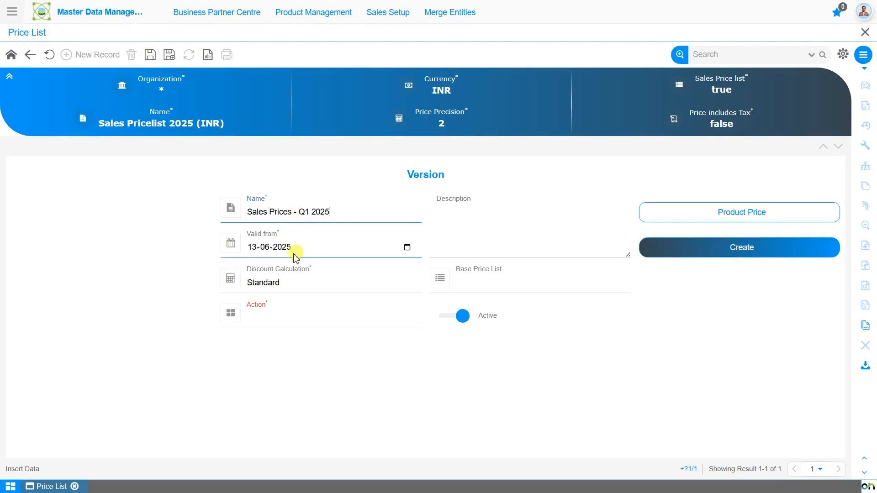
click(258, 251)
text(01-)
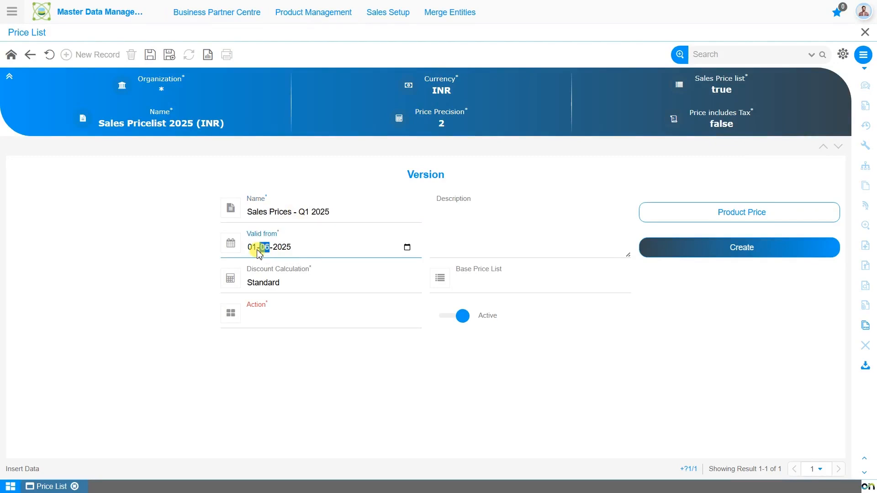
text(01)
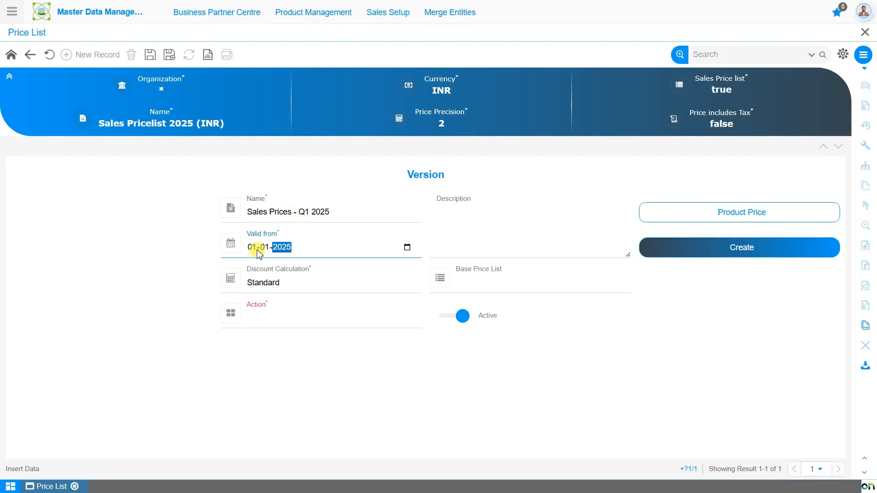
click(468, 237)
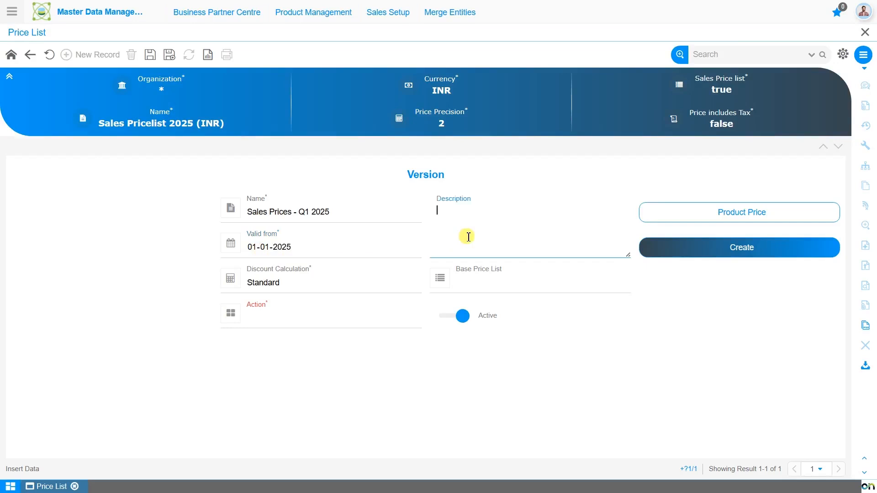
click(324, 295)
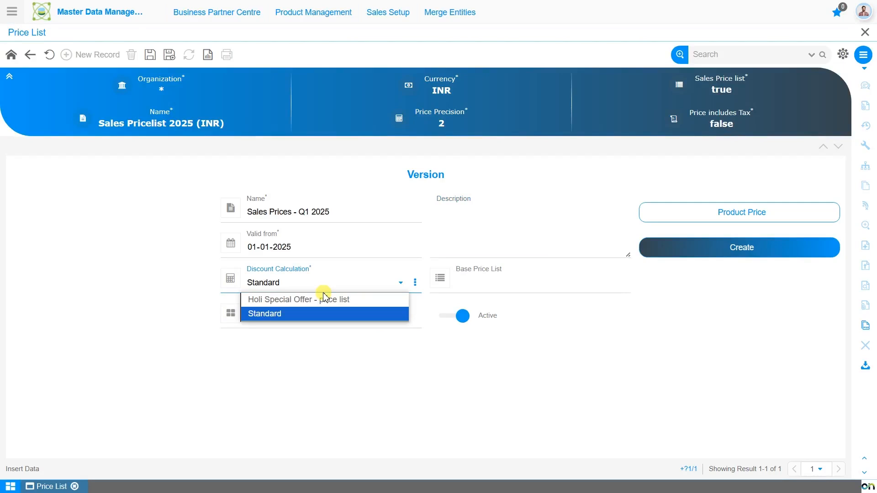
click(326, 313)
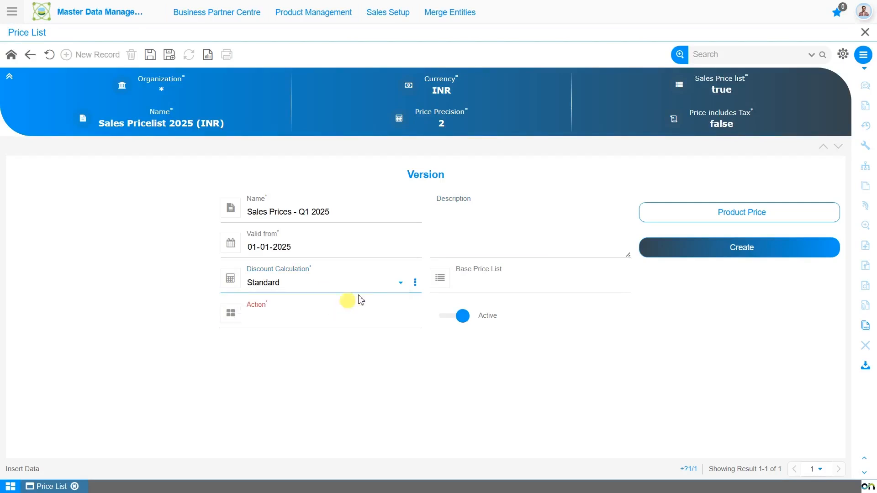
Step: Zoom into the Standard discount calculation and open its price list lines
click(415, 284)
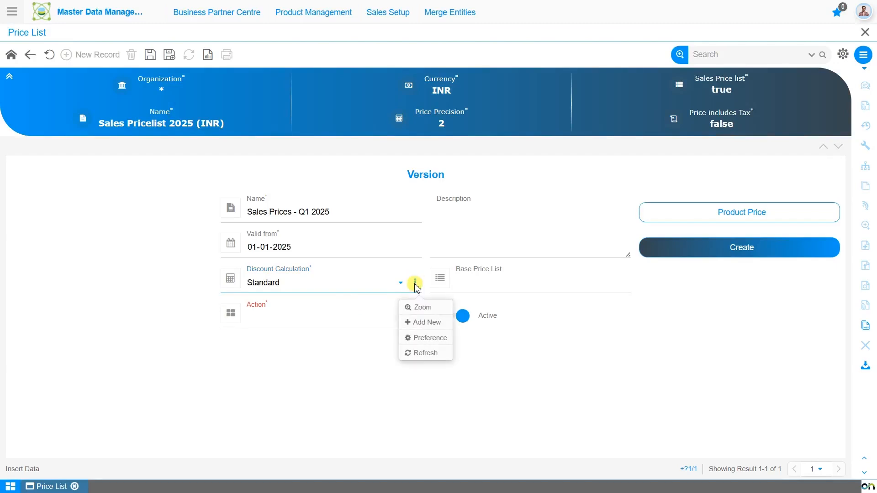
click(421, 308)
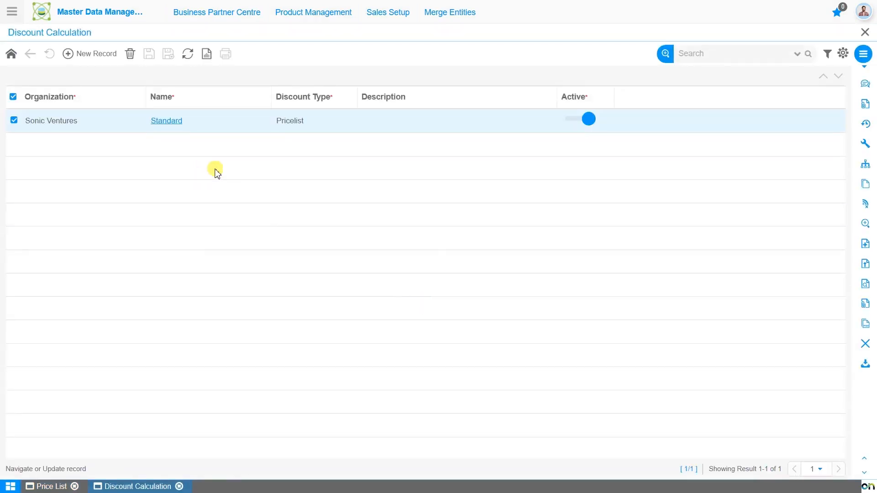
click(170, 122)
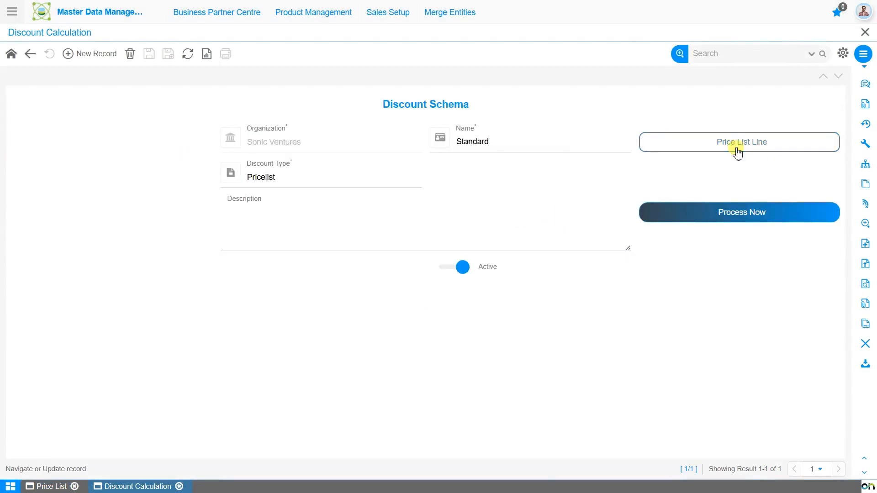
click(738, 153)
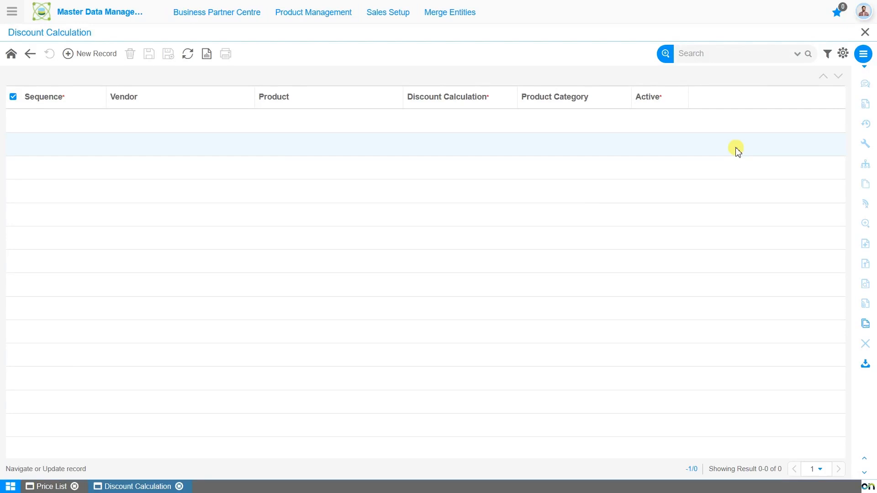
Step: Return to the Q1 2025 price list version, leave the base price list empty, set its action to Skip, and save it
click(45, 487)
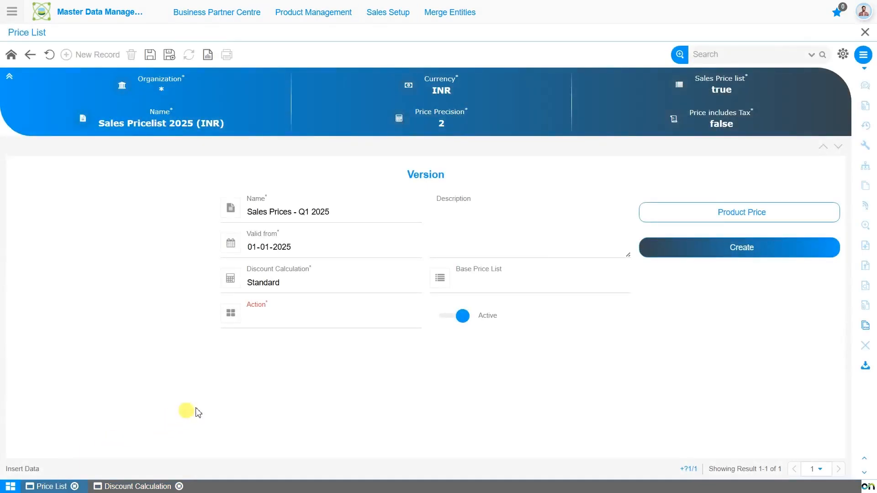
click(498, 287)
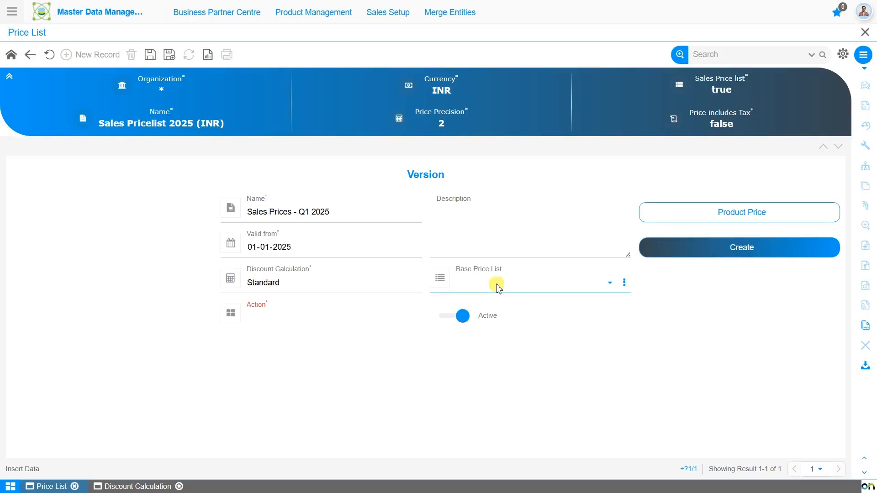
click(334, 325)
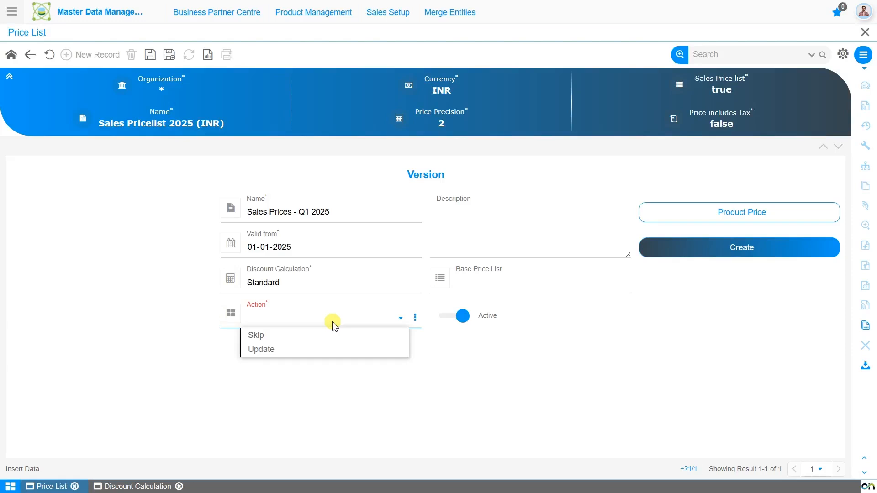
click(339, 336)
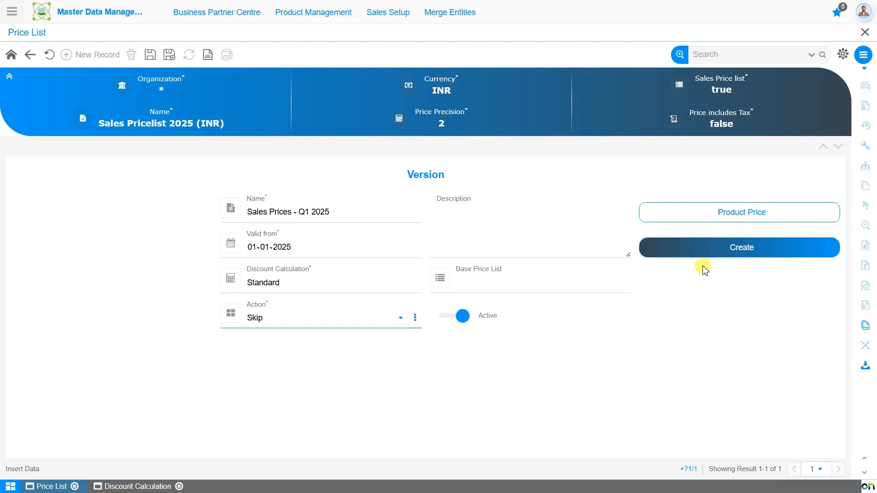
click(150, 55)
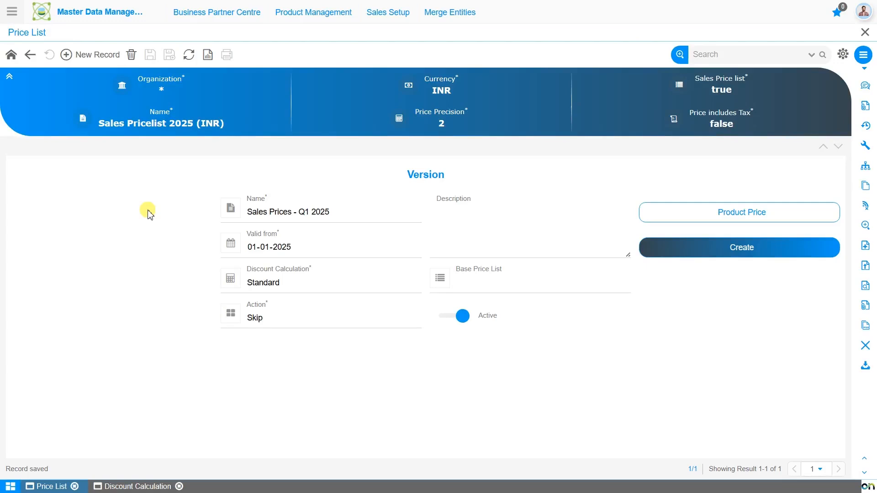
Step: Open the version's product prices and add a record for Simple Leather Case with mobile case color Red
click(743, 218)
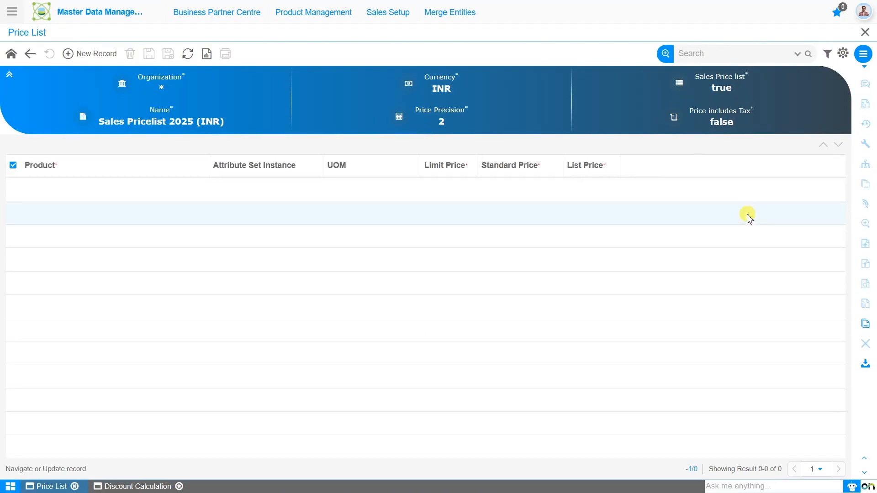
click(78, 54)
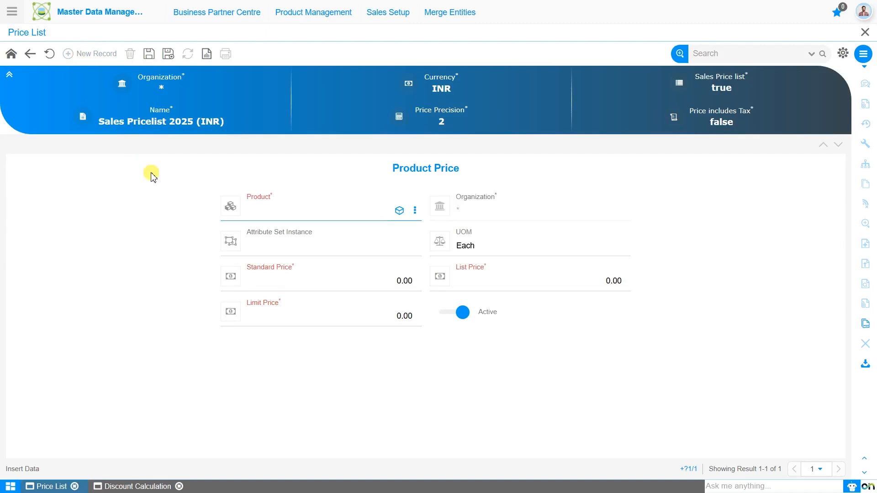
text(simp)
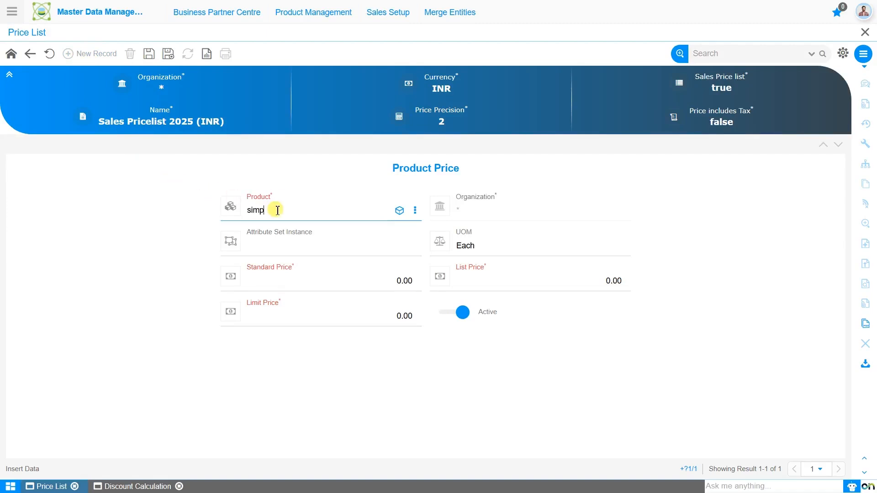
key(Down)
key(Return)
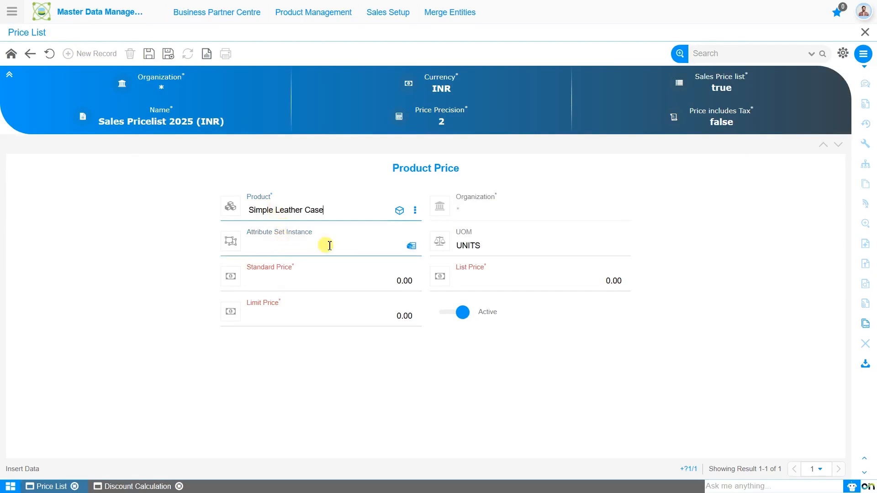
click(412, 247)
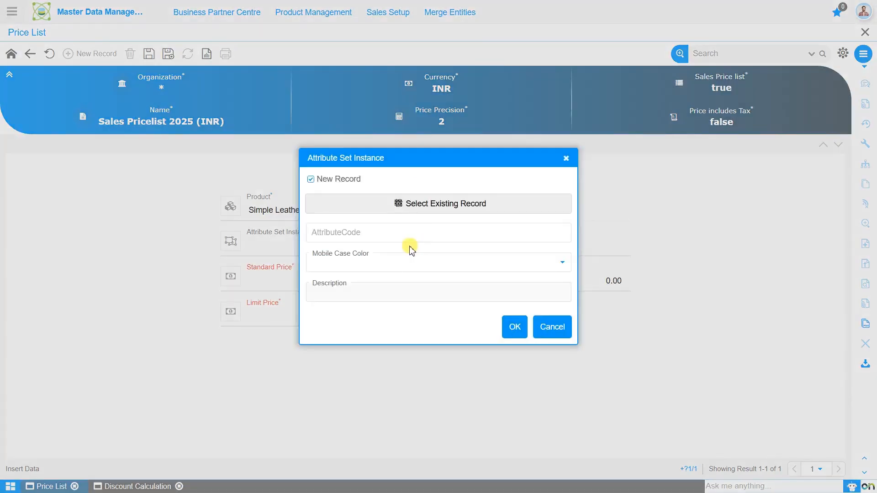
click(412, 262)
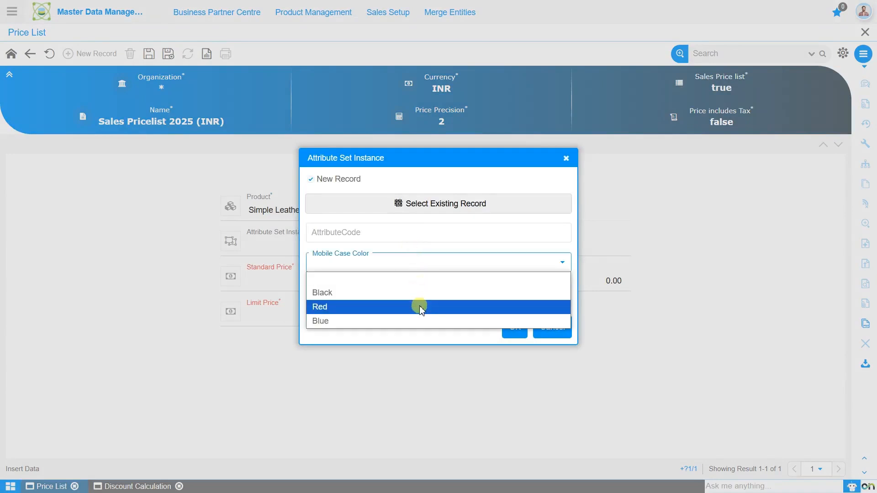
click(420, 307)
click(515, 332)
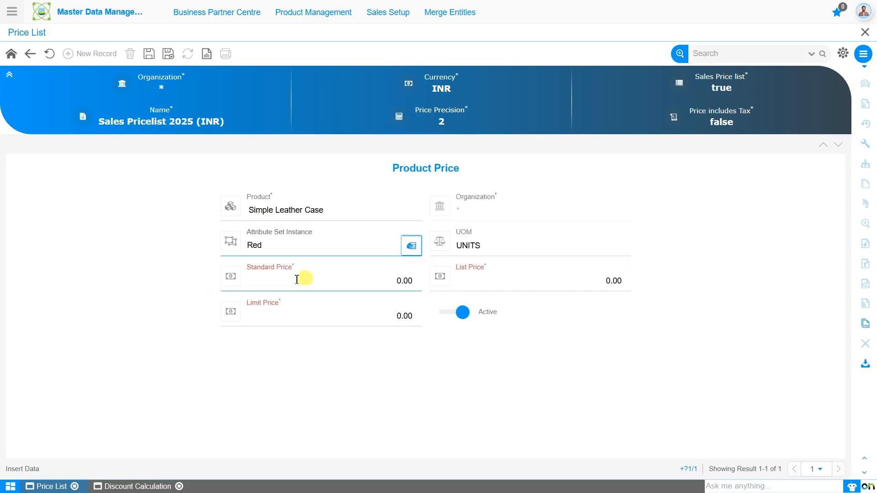
Step: Set the red Simple Leather Case's standard price to 300, list price to 320 and limit price to 250, and save the record
click(266, 278)
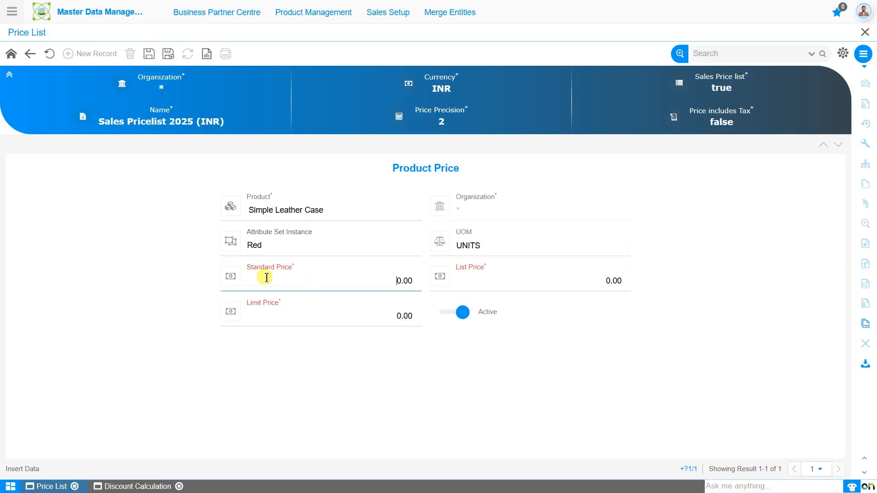
text(30)
click(570, 282)
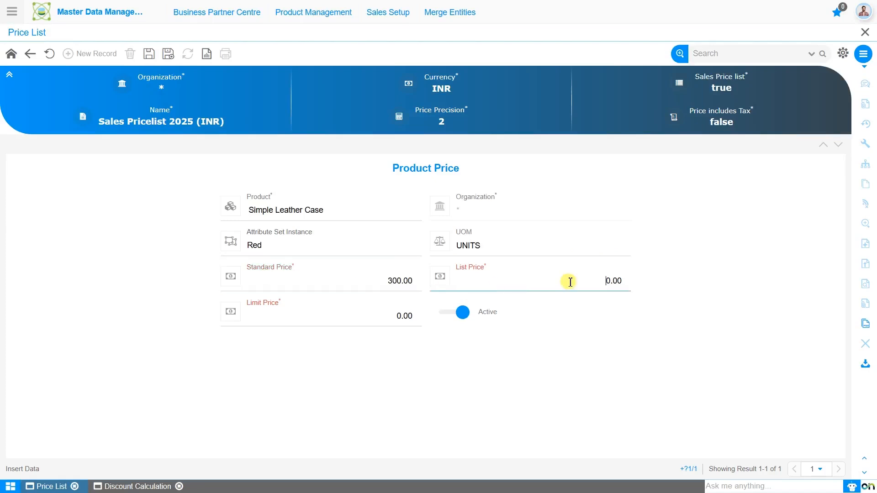
text(32)
click(393, 313)
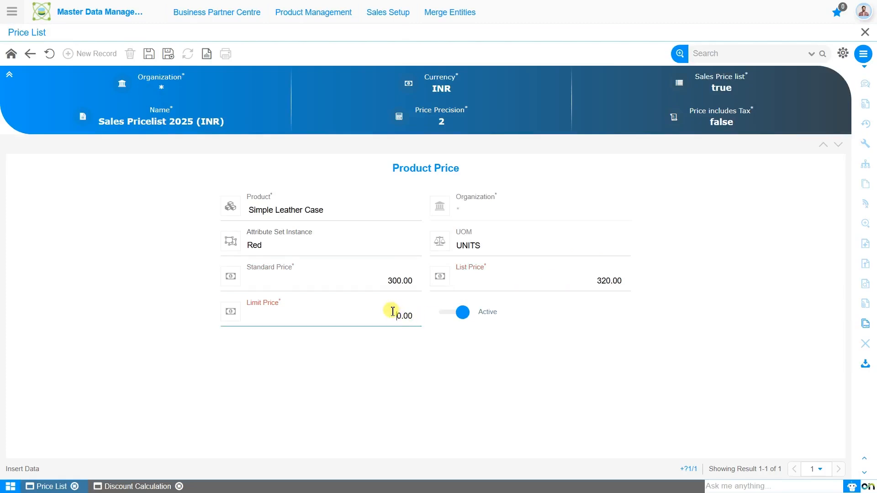
text(25)
click(149, 53)
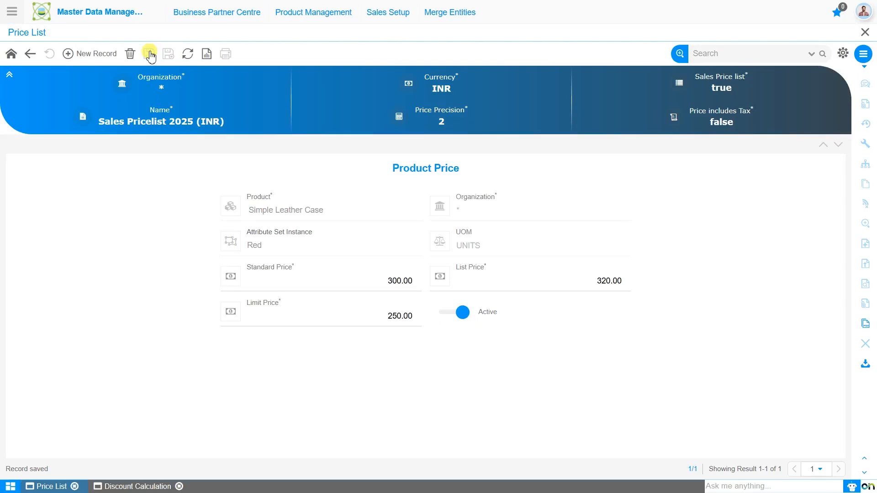
Step: Add a product price record for Flap Leather Case with mobile case color Black
click(81, 55)
text(Fla)
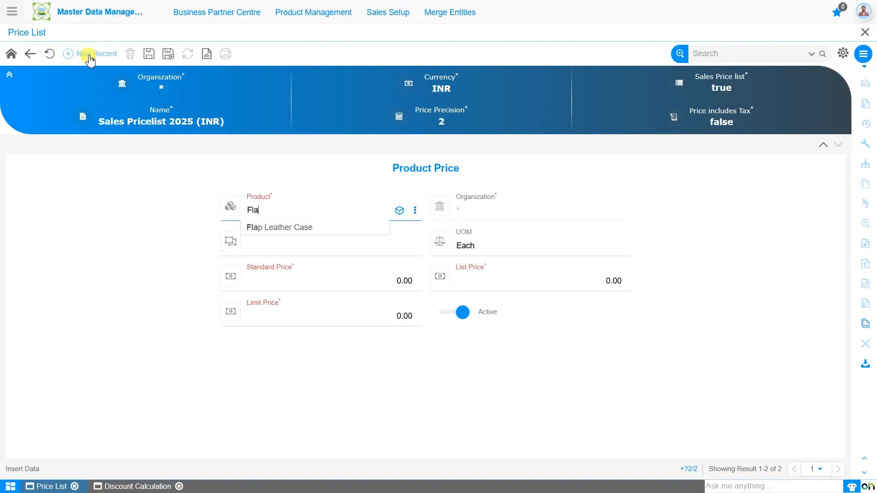
key(Down)
key(Return)
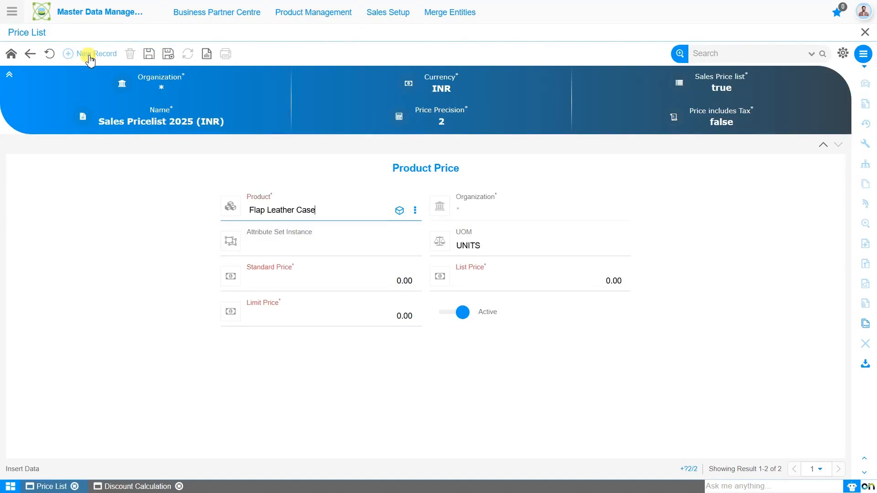
click(412, 247)
click(405, 260)
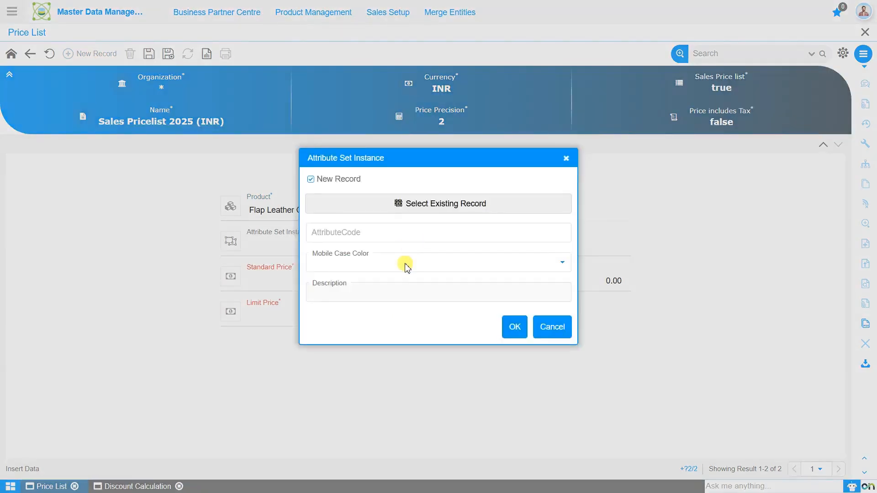
click(404, 292)
click(513, 327)
Step: Set the black Flap Leather Case's standard price to 500, list price to 550 and limit price to 300, and save the record
click(382, 277)
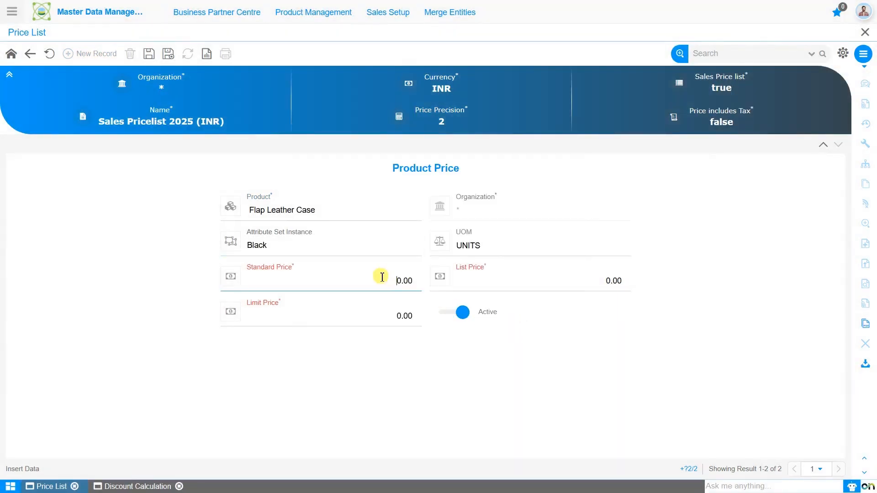
text(50)
click(482, 279)
text(55)
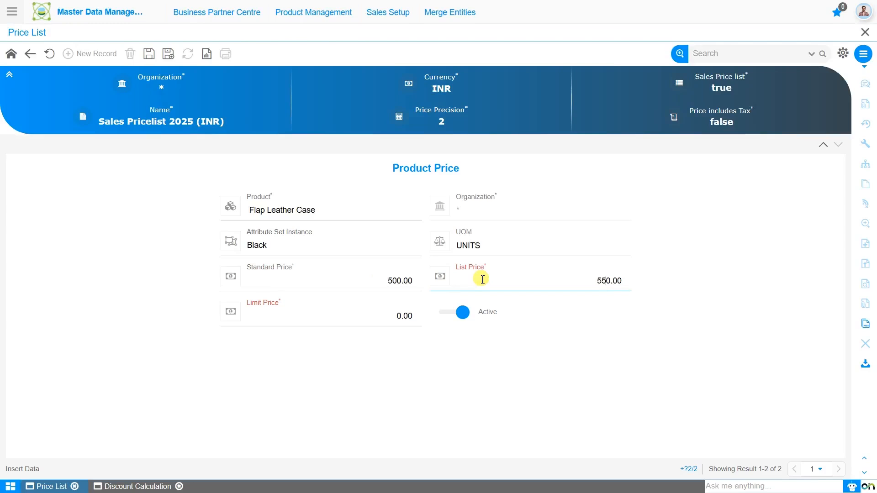
click(374, 318)
text(30)
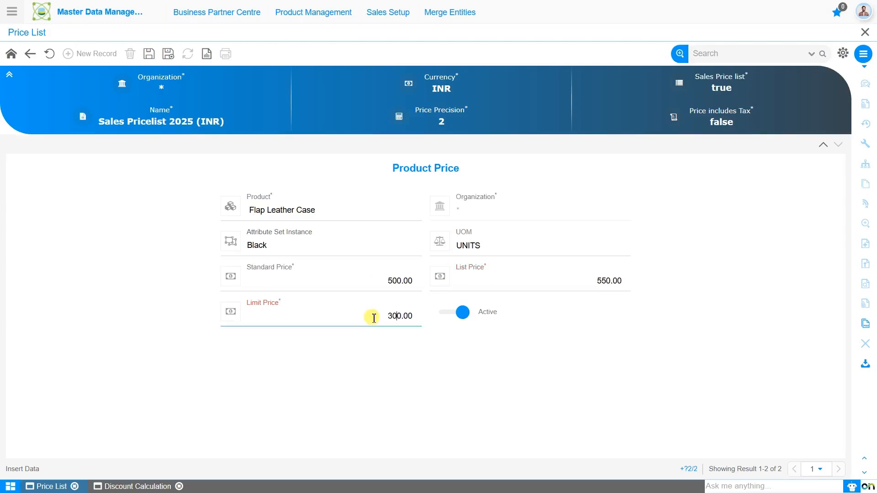
click(151, 55)
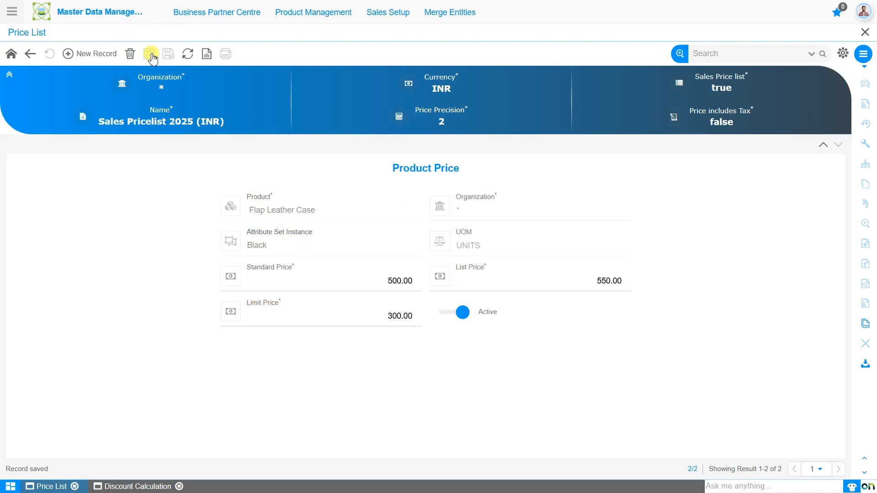
Step: Add a product price record for Black Gel Pen
click(69, 54)
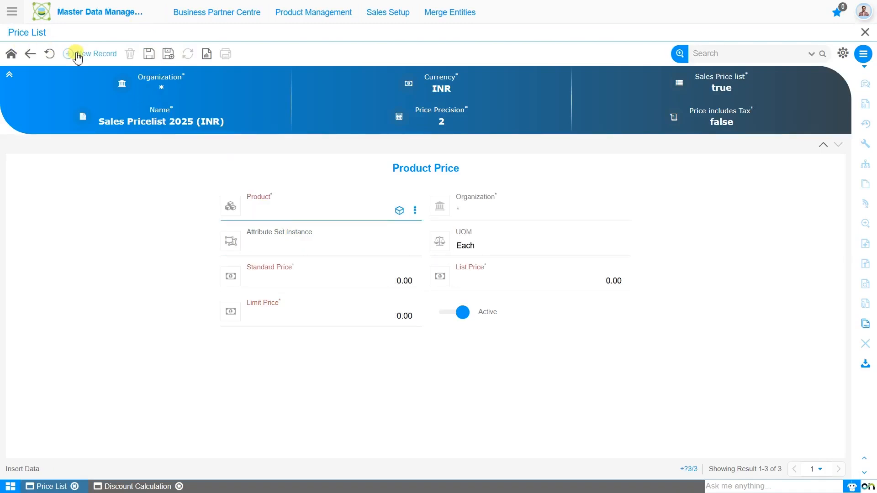
text(Bla)
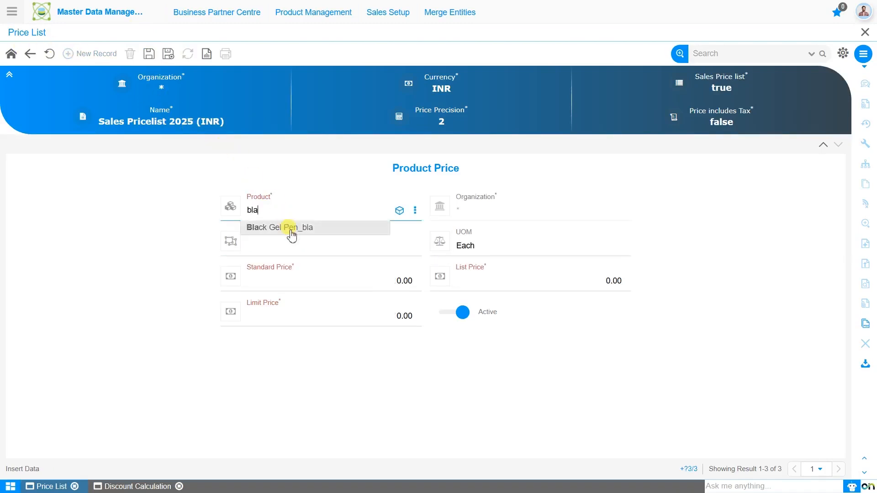
click(306, 226)
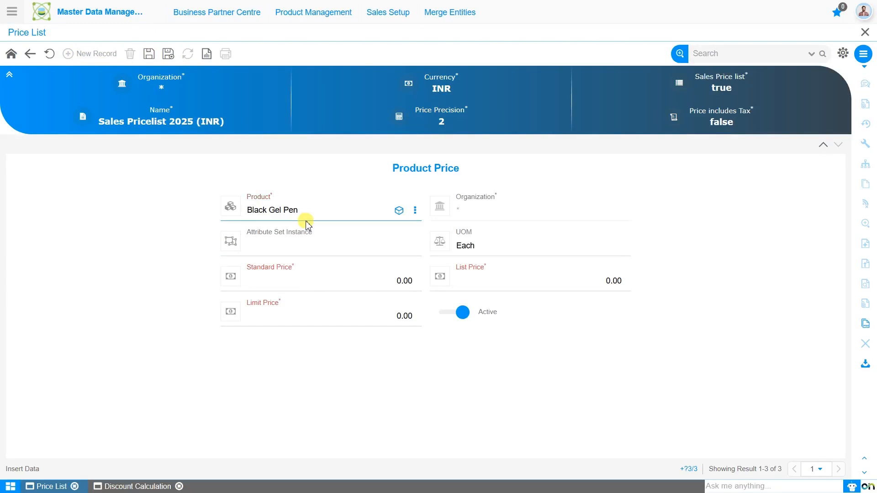
Step: Set the Black Gel Pen's standard price to 15, list price to 15 and limit price to 8, and save the record
click(352, 269)
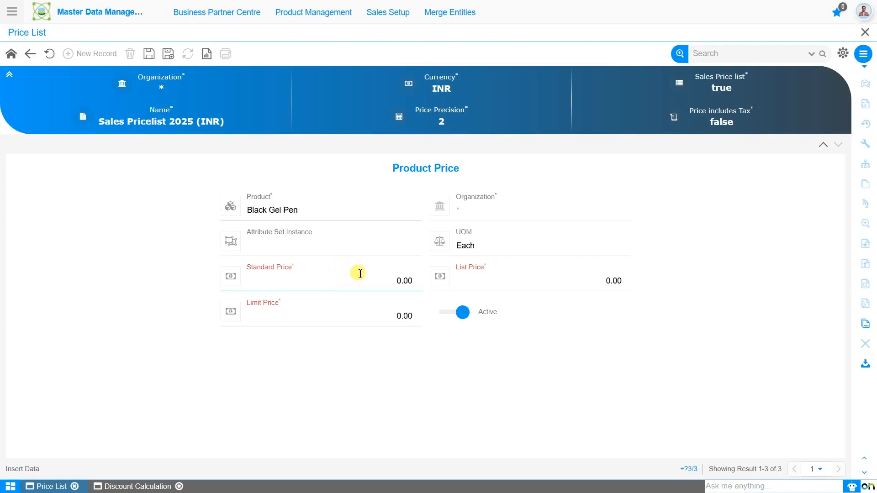
text(15)
click(502, 292)
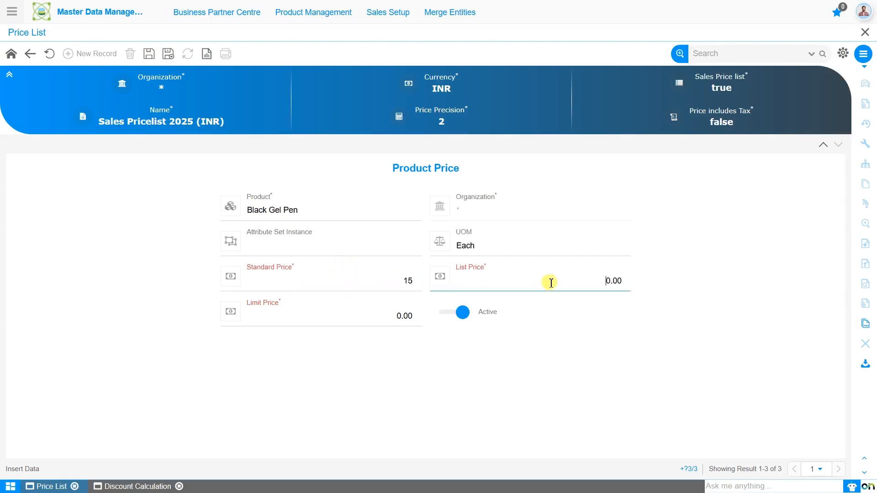
text(15)
click(383, 316)
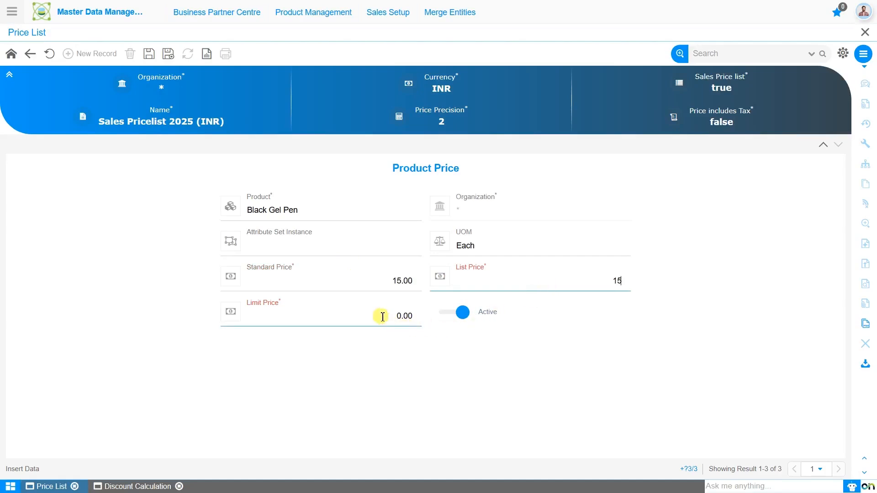
text(8)
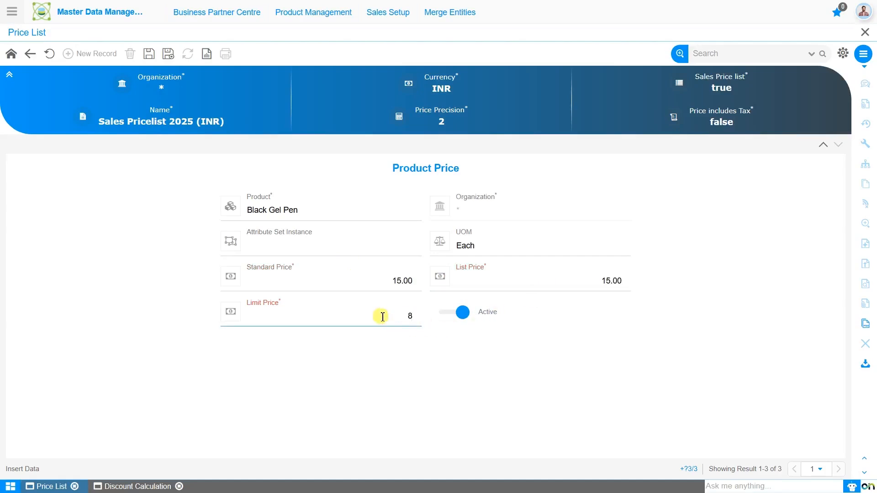
click(149, 55)
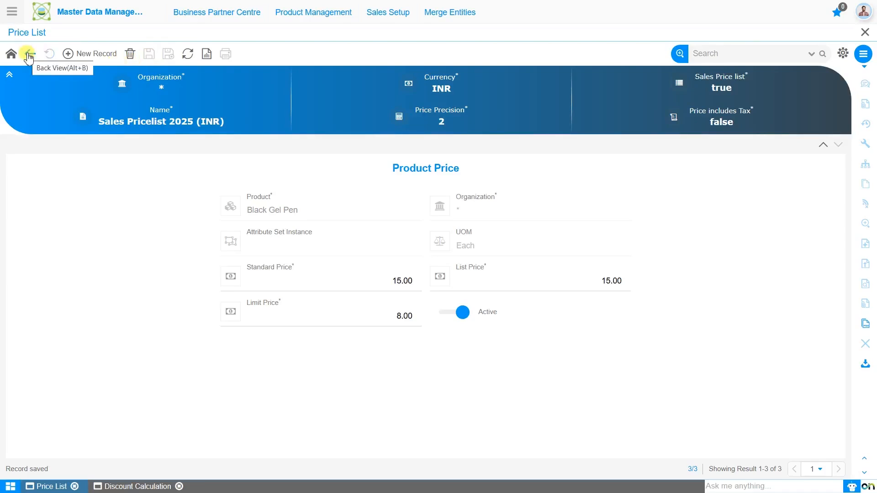
Step: Go back to the versions and add a new one named "Holi Special Sales Offer Version", valid from 01-03-2025
click(28, 54)
click(28, 55)
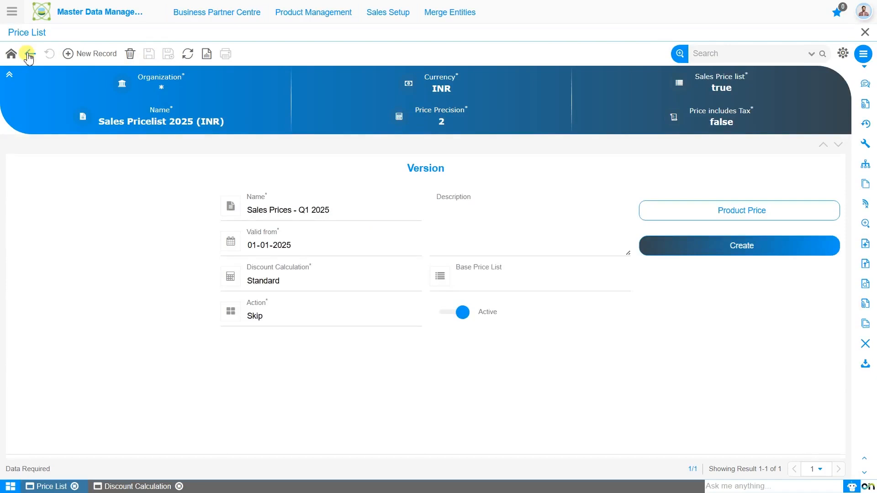
click(78, 54)
key(BackSpace)
key(BackSpace)
key(BackSpace)
key(BackSpace)
key(BackSpace)
key(BackSpace)
key(BackSpace)
key(BackSpace)
key(BackSpace)
key(BackSpace)
text(Holi Special Sale)
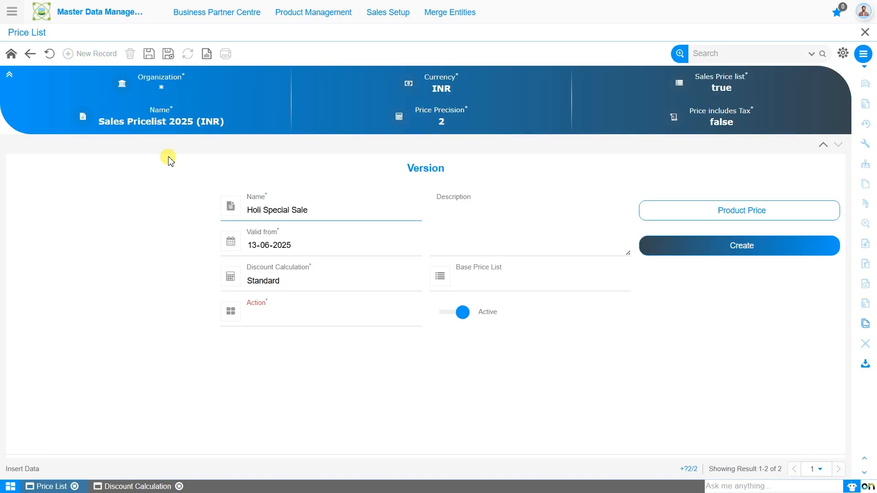
text(s Offer Version)
click(253, 247)
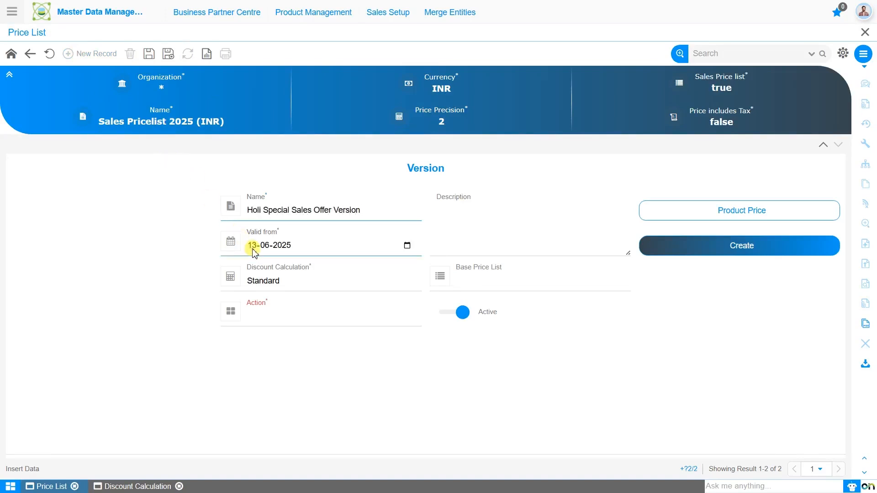
text(0103)
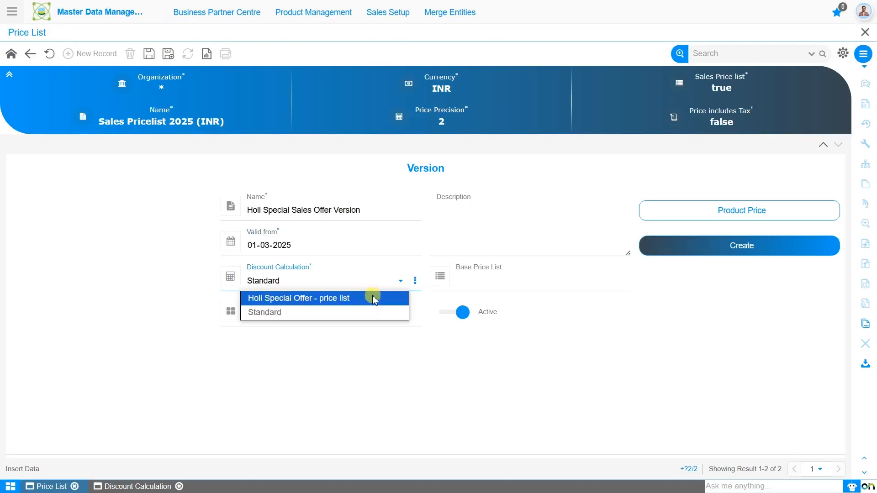
Step: Set the version's discount calculation to "Holi Special Offer - price list" and open that discount schema's record
click(373, 299)
click(415, 281)
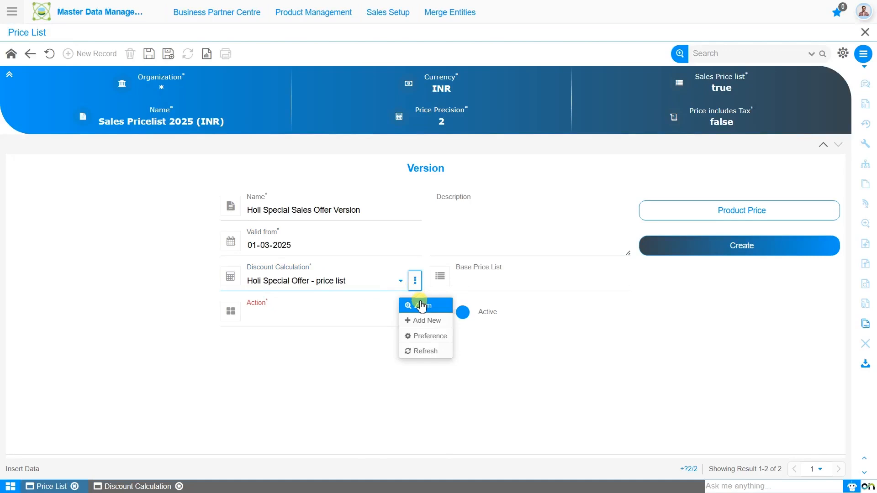
click(421, 306)
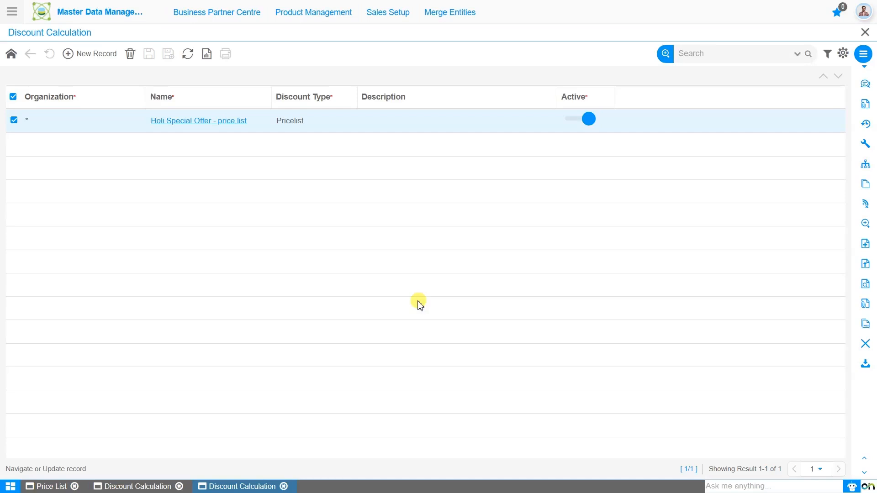
click(232, 121)
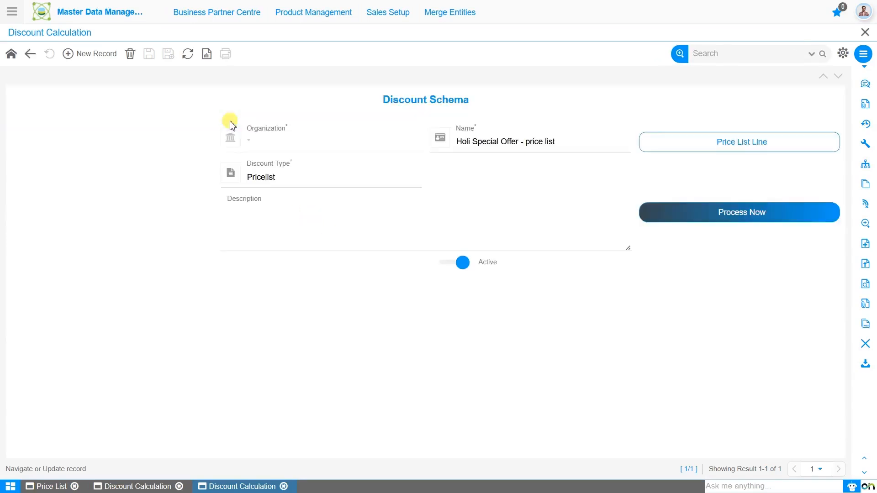
Step: Review the Holi discount schema's price list line, including all its amount and discount settings and its product exceptions
click(685, 153)
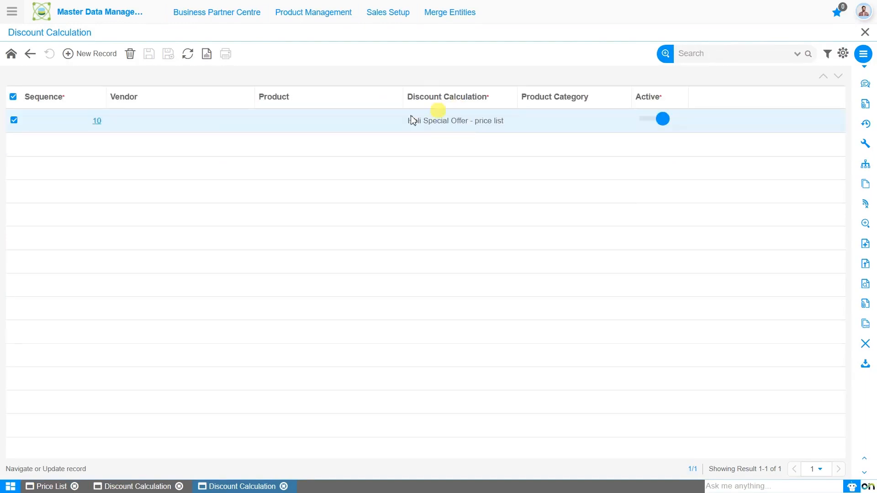
click(87, 122)
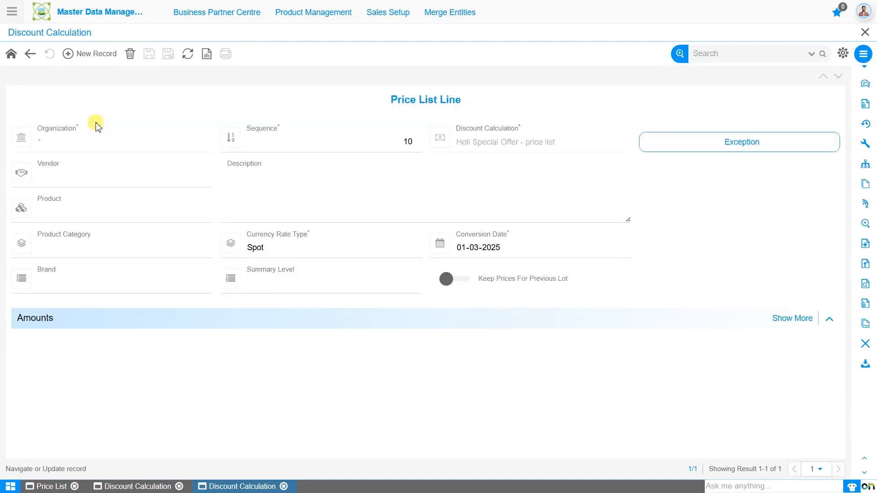
click(790, 328)
scroll(624, 419, down, 2)
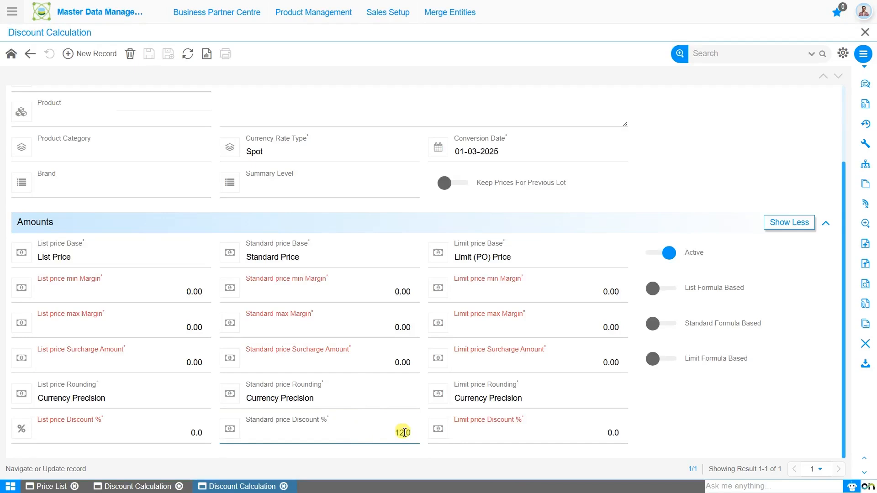
scroll(685, 183, up, 2)
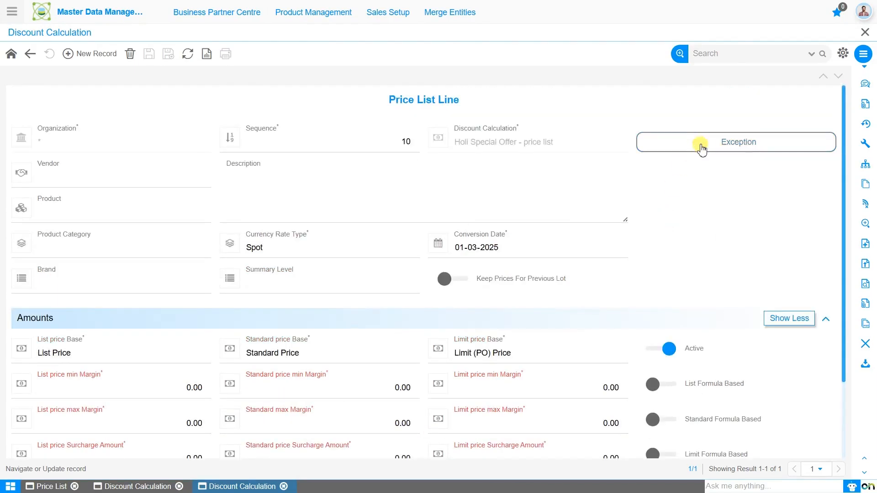
click(702, 149)
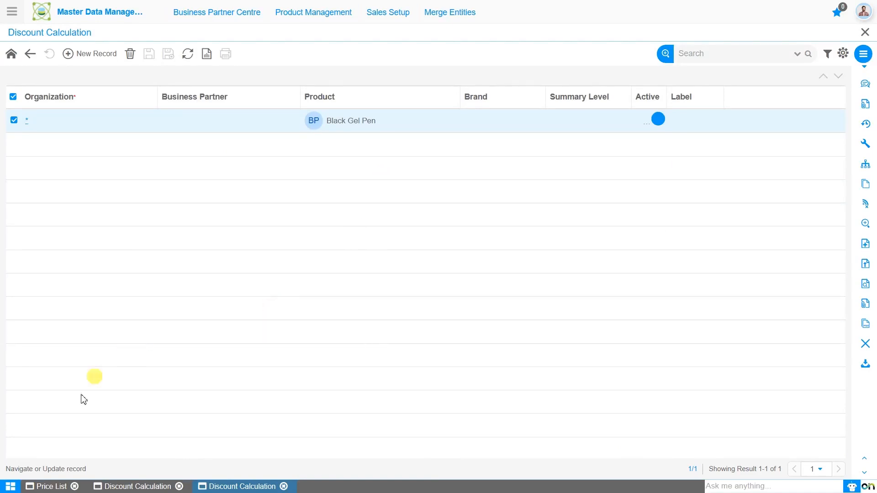
Step: Back in the Holi version, set the base price list to "Sales Prices - Q1 2025" and the action to Update, and save the record
click(65, 486)
click(521, 284)
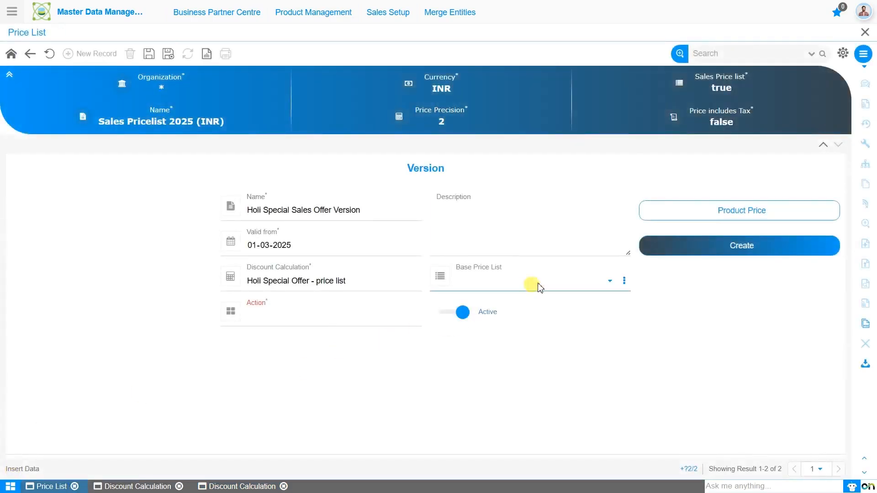
click(526, 312)
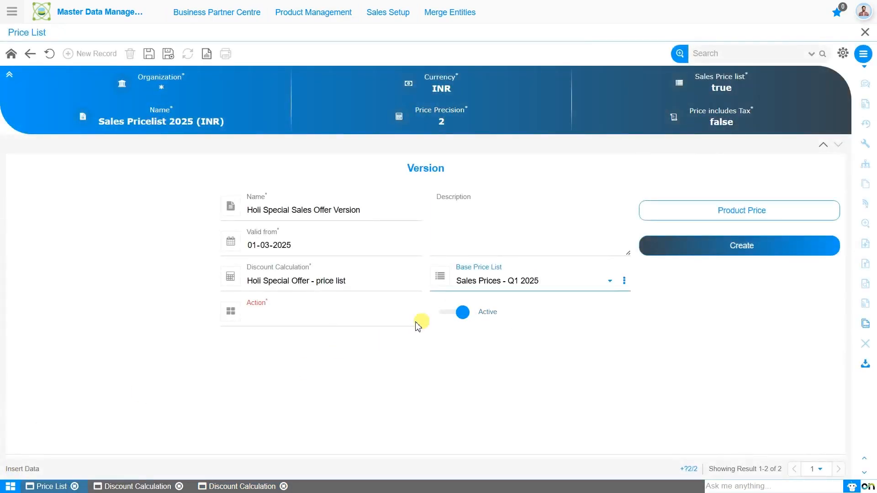
click(344, 322)
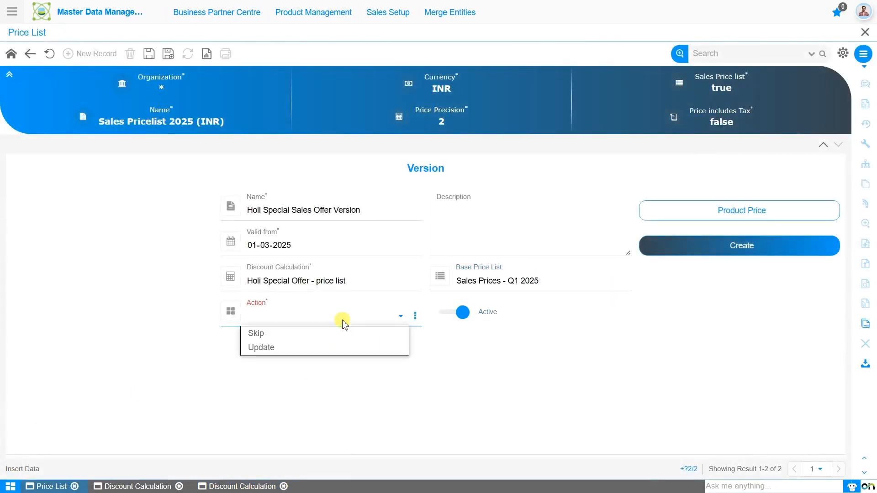
click(343, 349)
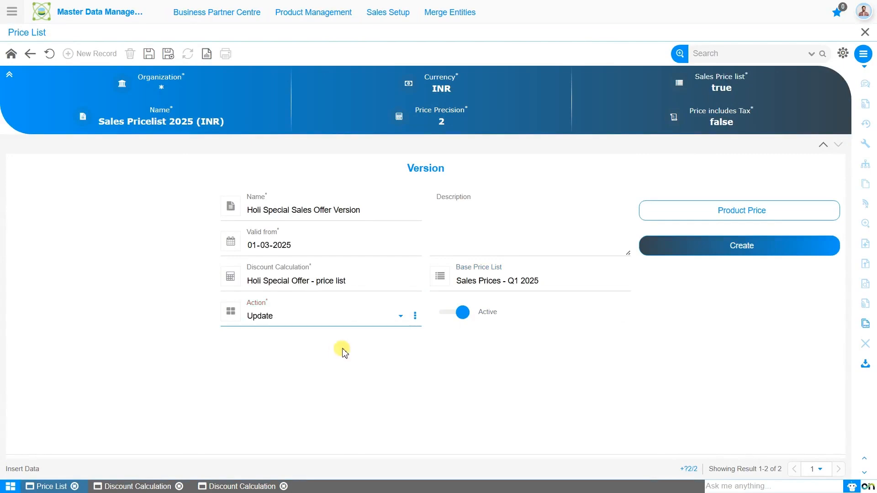
click(148, 56)
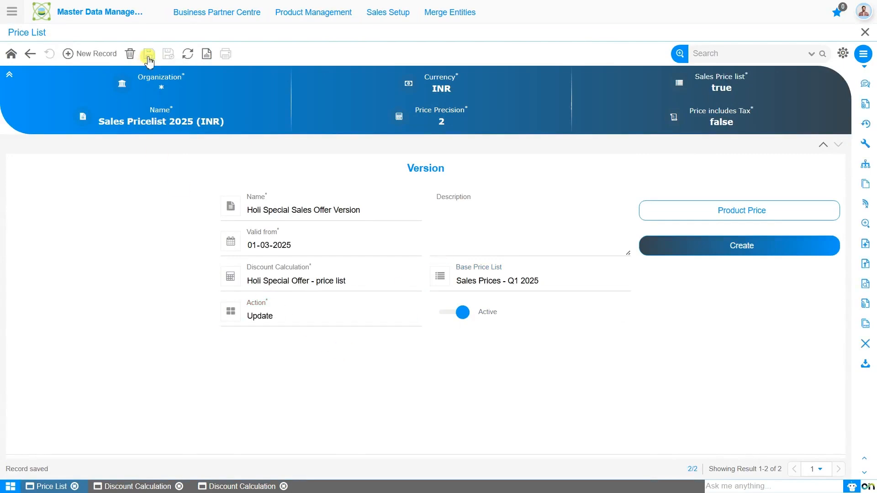
Step: Create the Holi version's product prices from its base price list and open the product price records
click(686, 243)
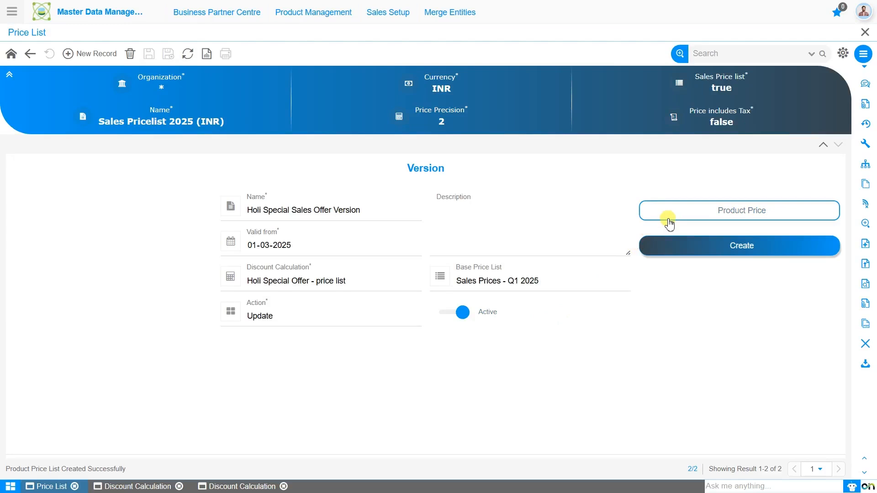
click(692, 220)
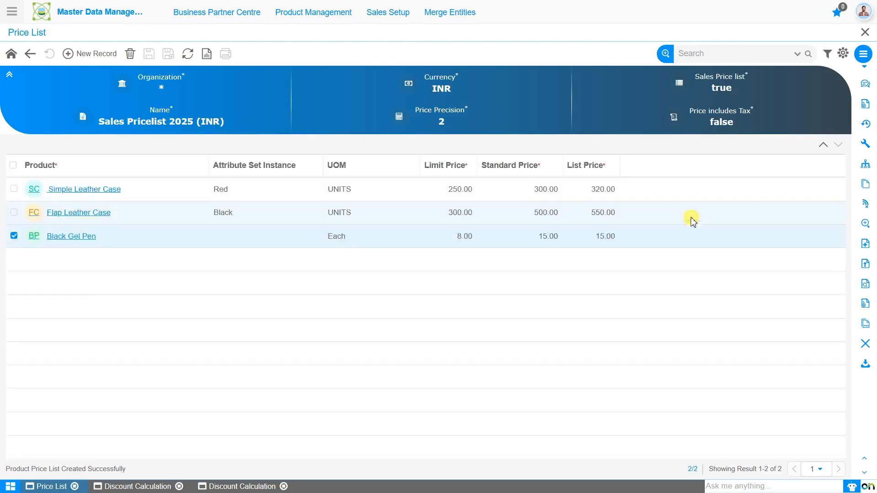